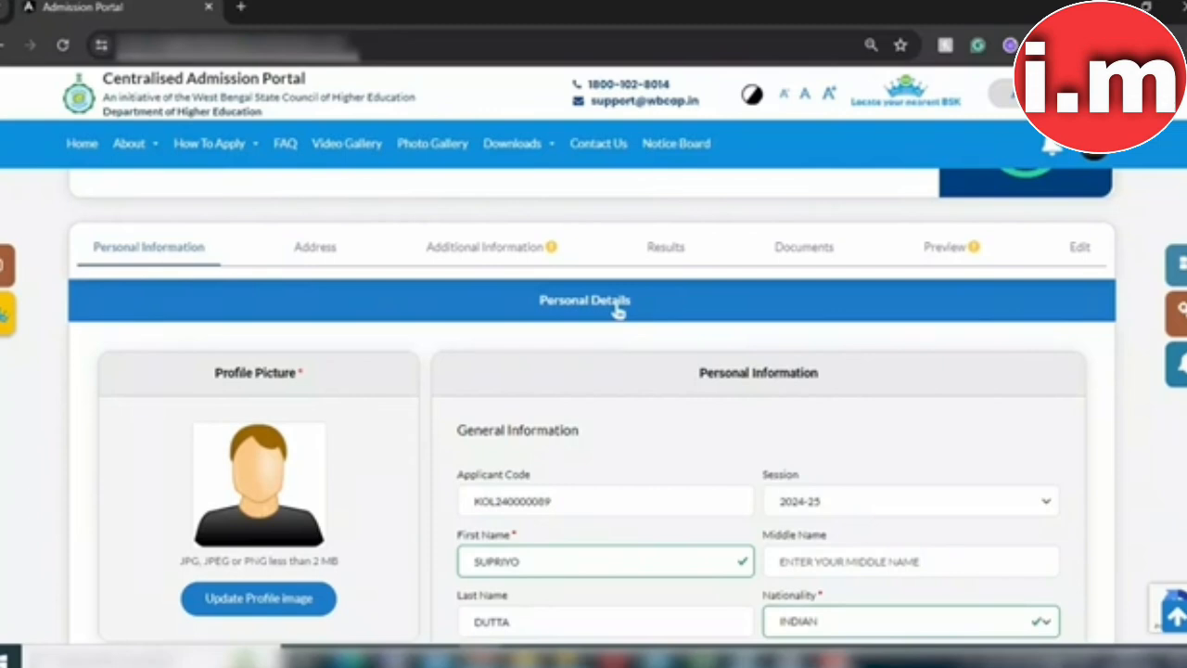
scroll(618, 312, "down", 2)
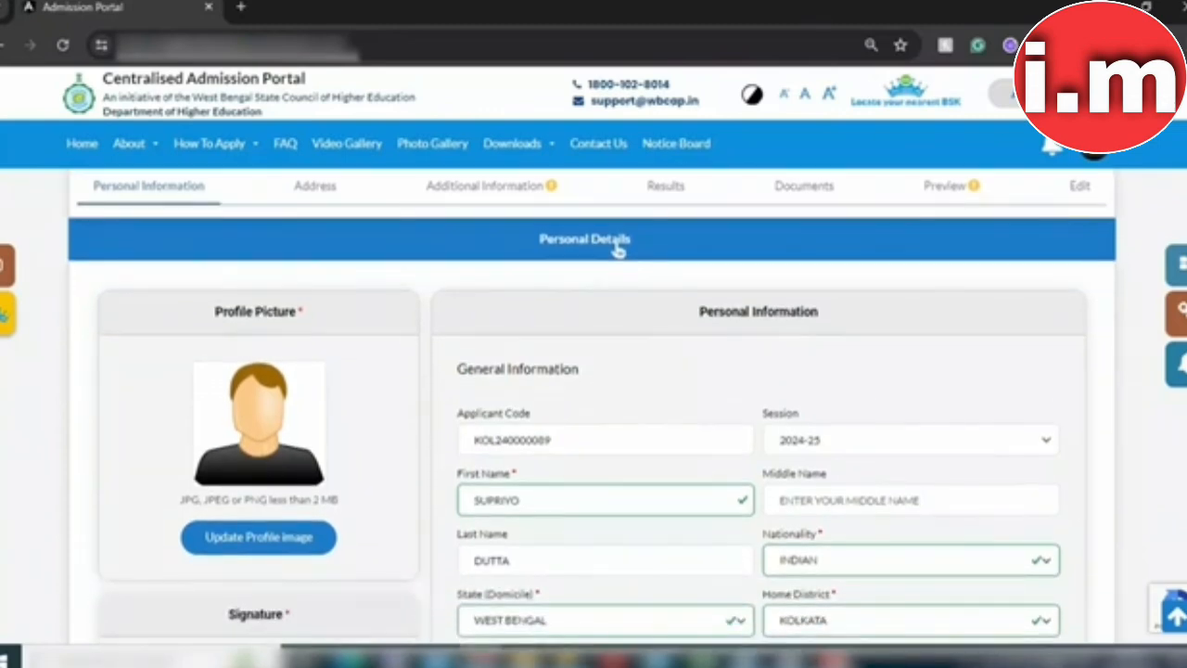
scroll(617, 248, "down", 2)
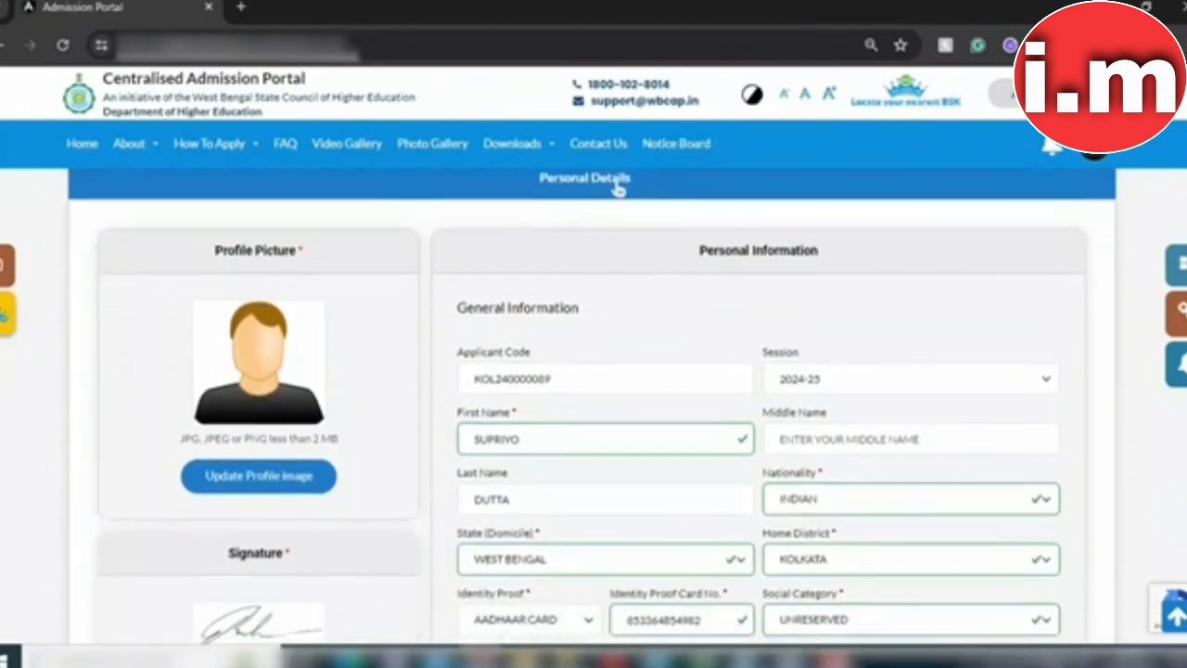
scroll(618, 188, "down", 3)
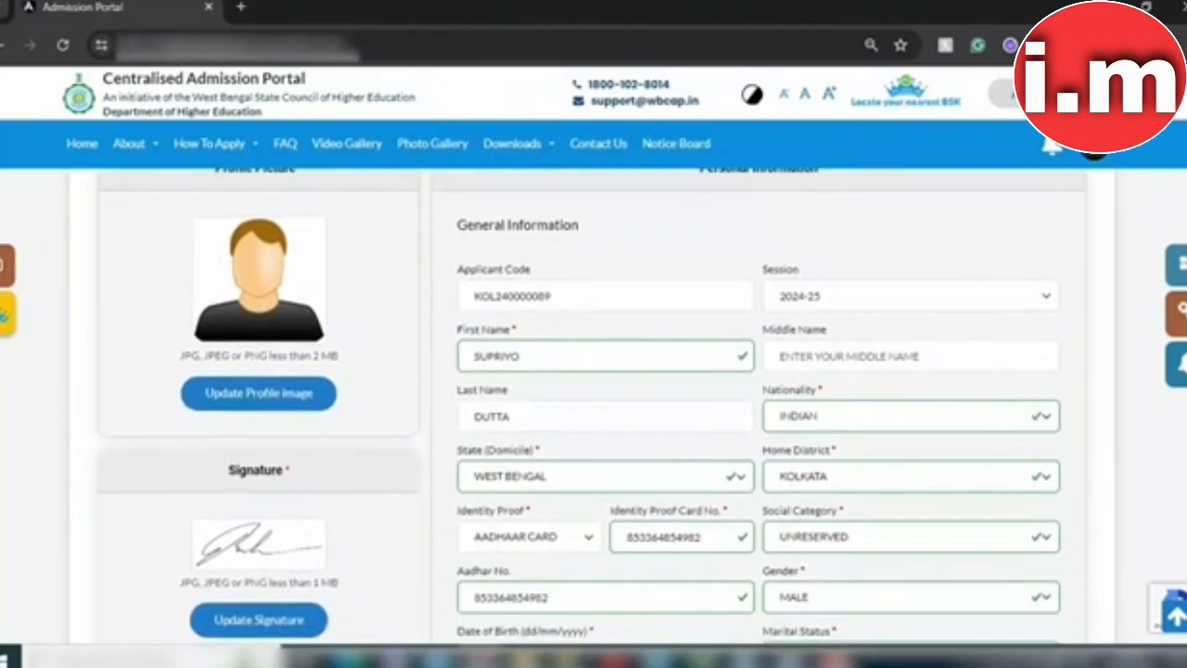
scroll(591, 406, "down", 2)
scroll(591, 406, "down", 1)
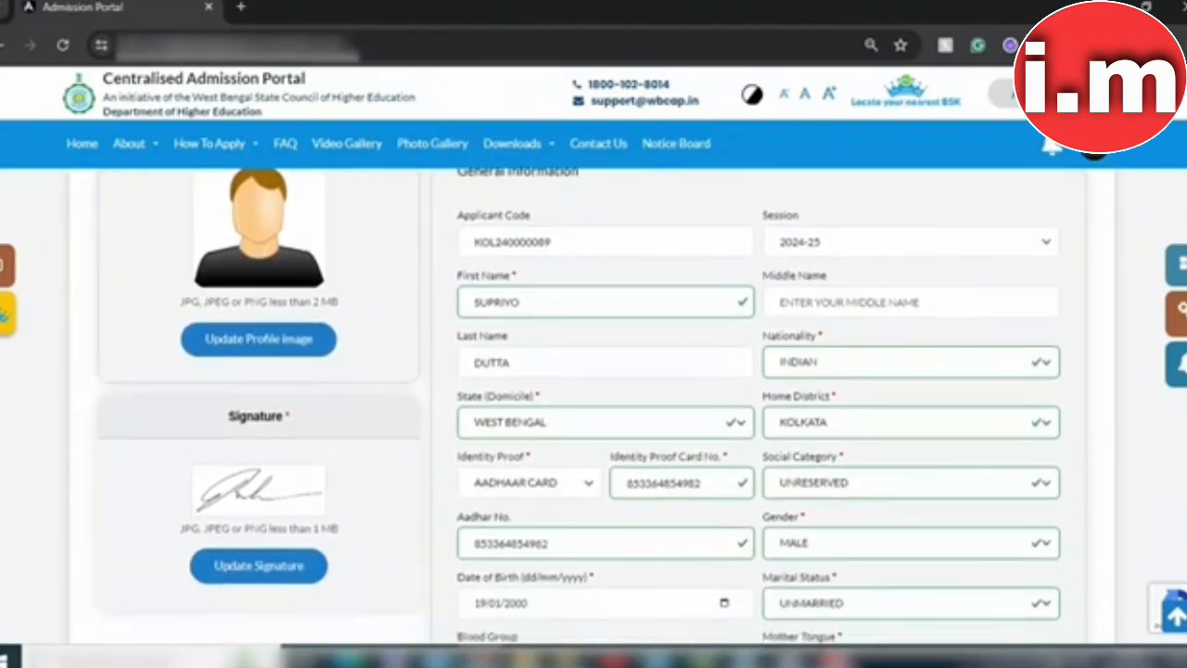
scroll(590, 406, "down", 1)
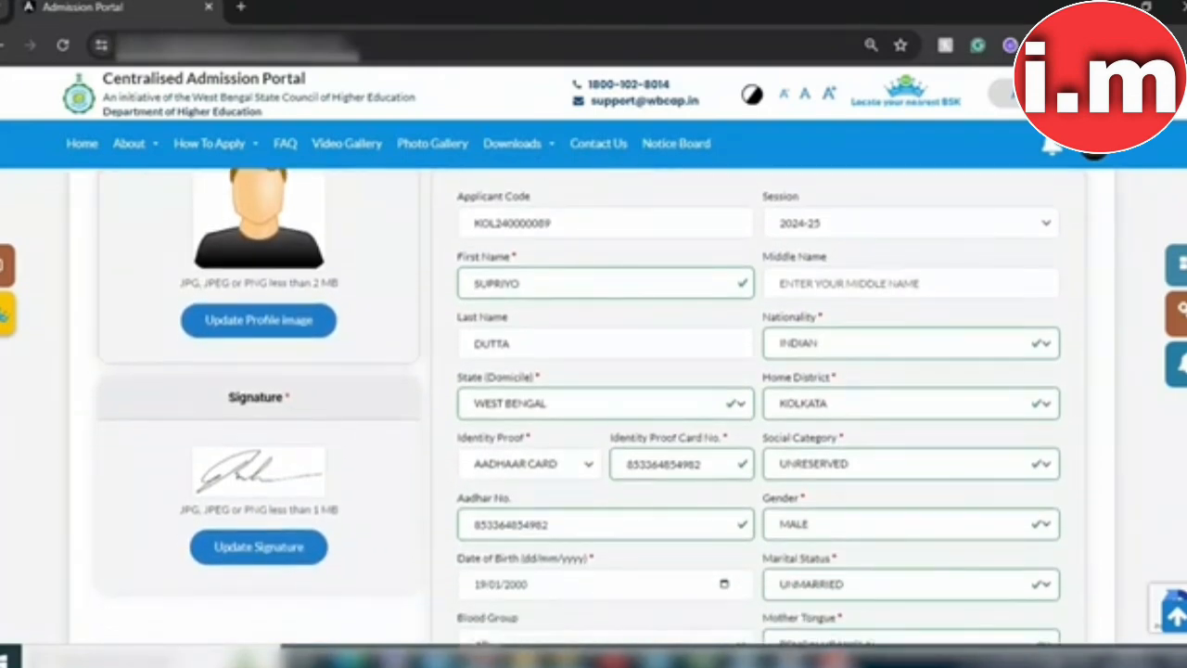
scroll(591, 406, "down", 5)
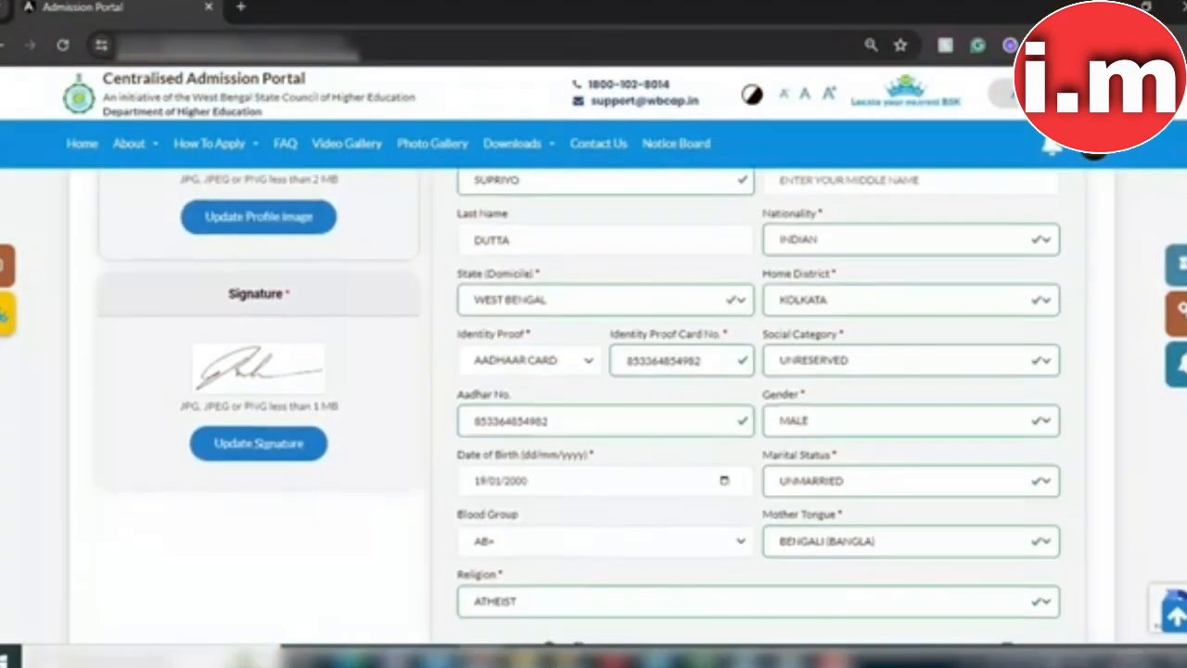
scroll(623, 393, "down", 4)
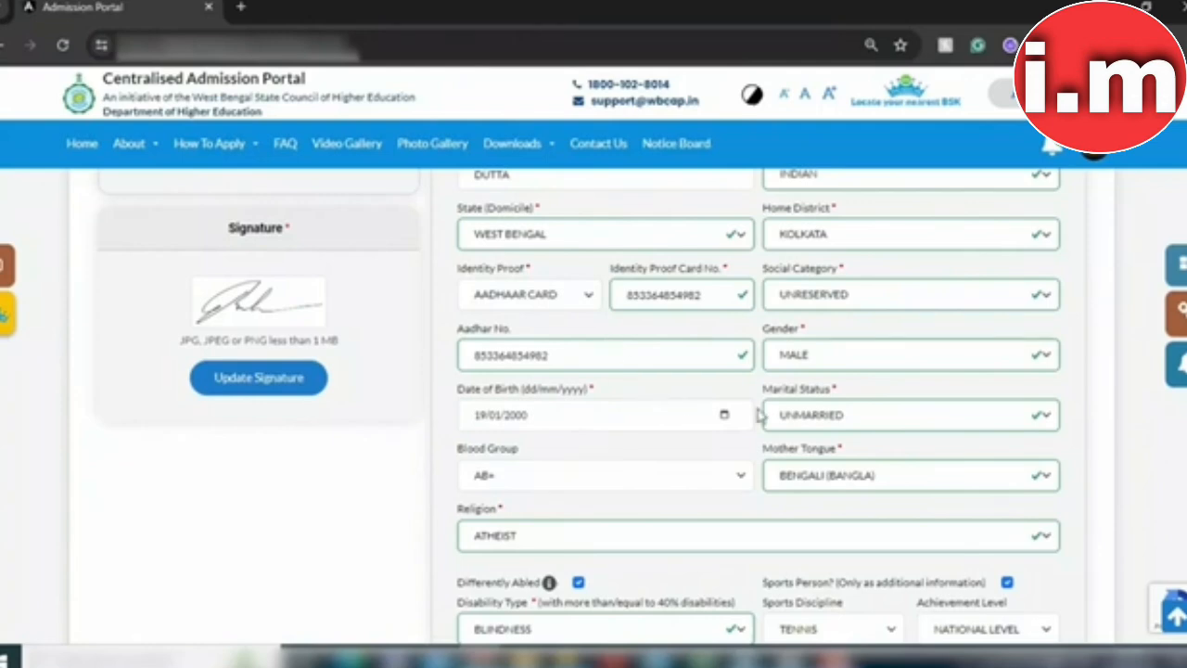
scroll(758, 408, "down", 3)
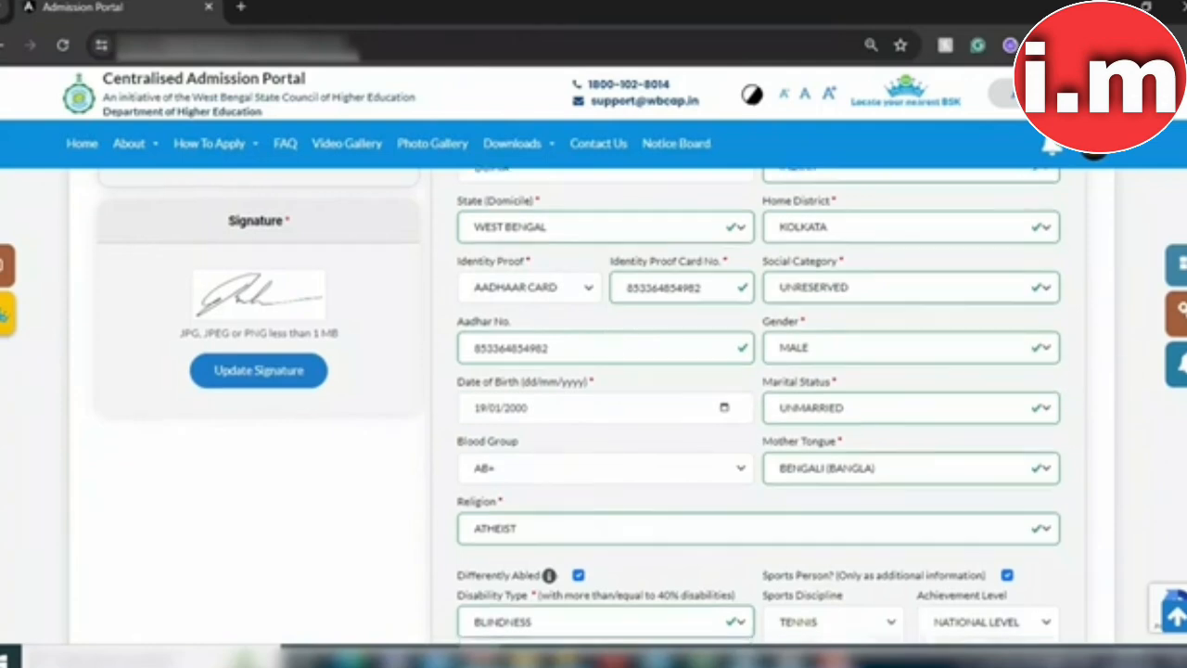
scroll(758, 408, "down", 1)
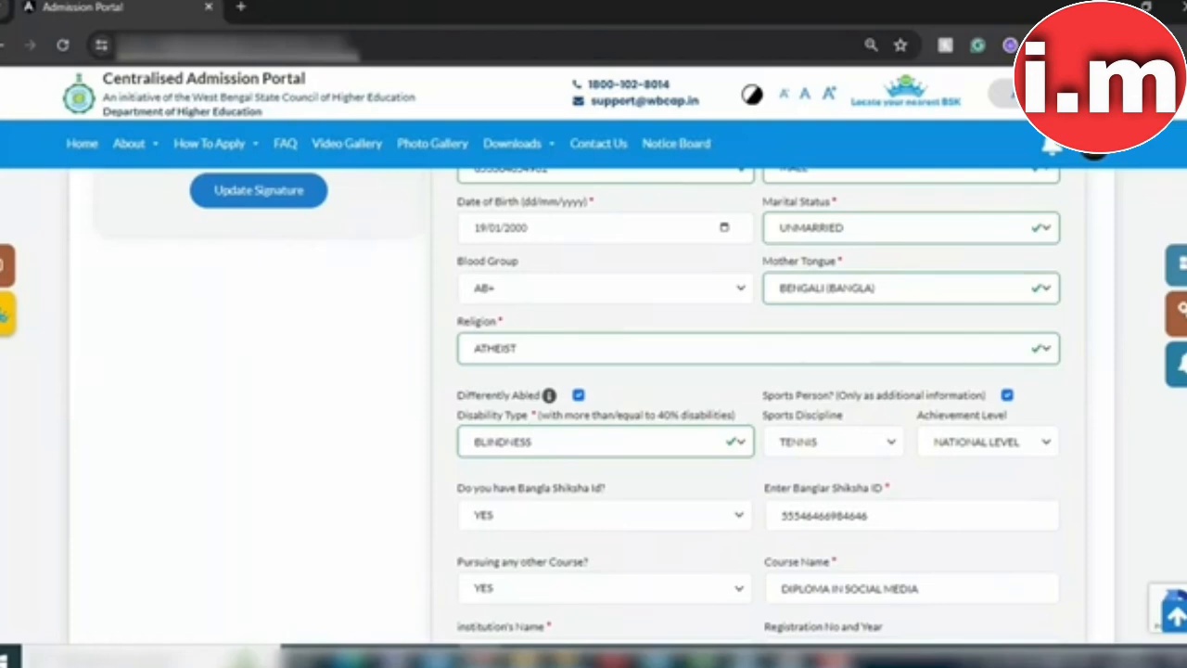
scroll(759, 408, "down", 1)
scroll(626, 413, "down", 1)
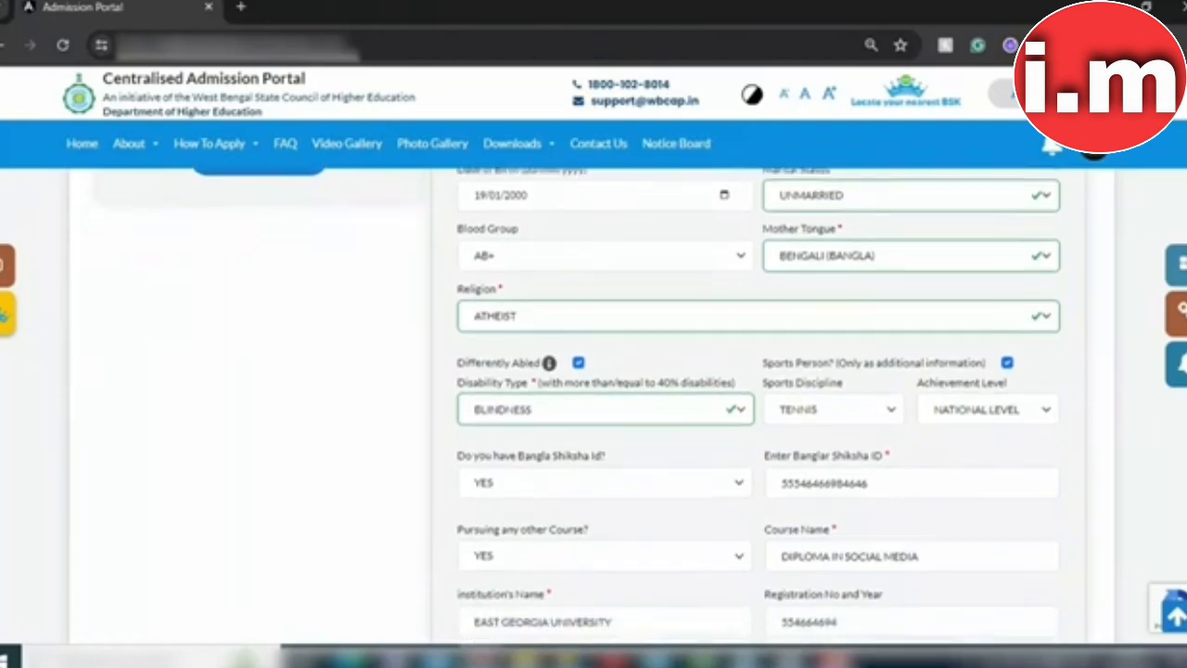
scroll(662, 412, "down", 1)
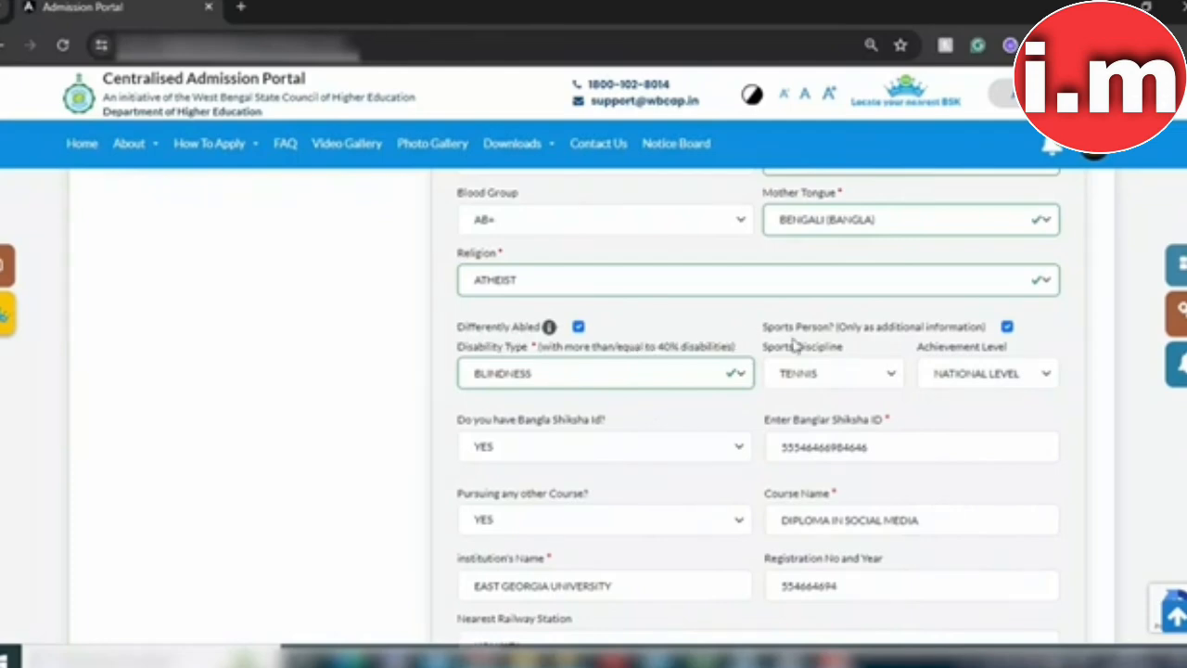
scroll(759, 408, "down", 1)
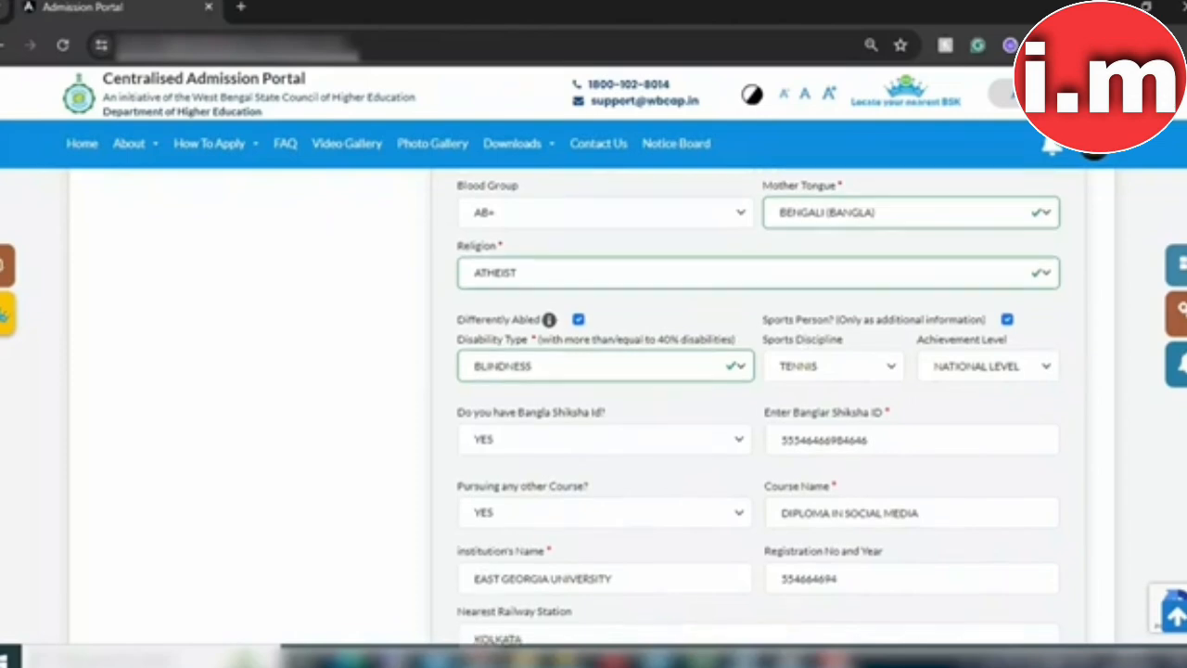
scroll(604, 269, "down", 1)
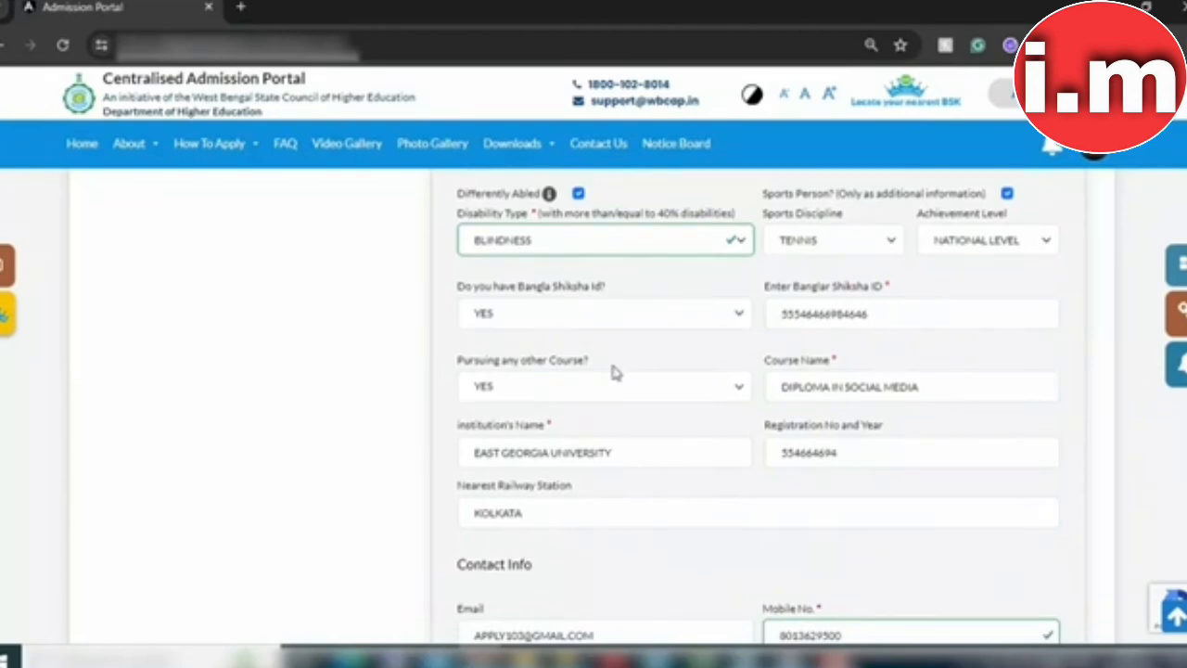
scroll(618, 373, "down", 1)
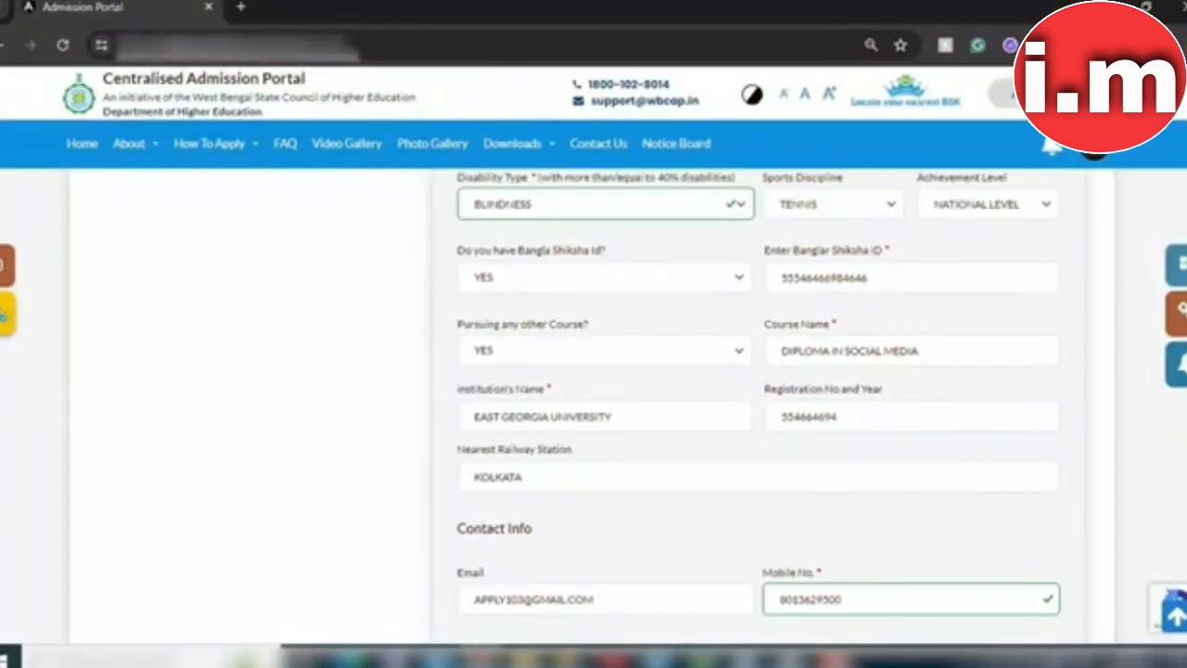
scroll(759, 405, "down", 1)
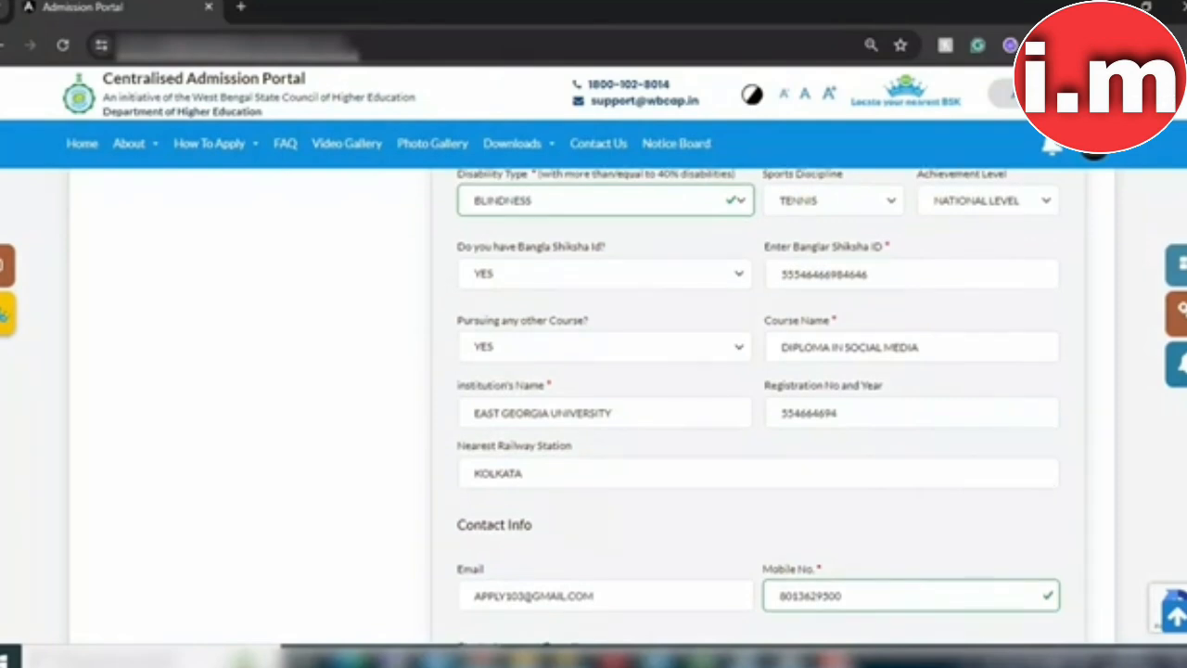
scroll(759, 414, "down", 1)
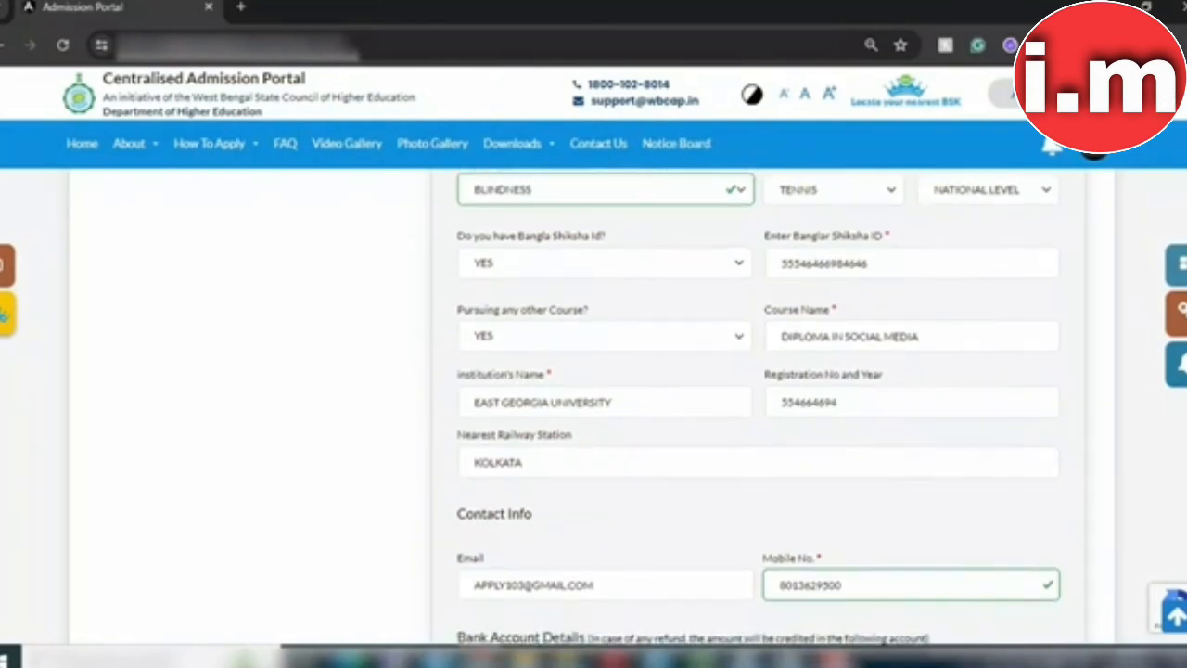
scroll(758, 415, "down", 4)
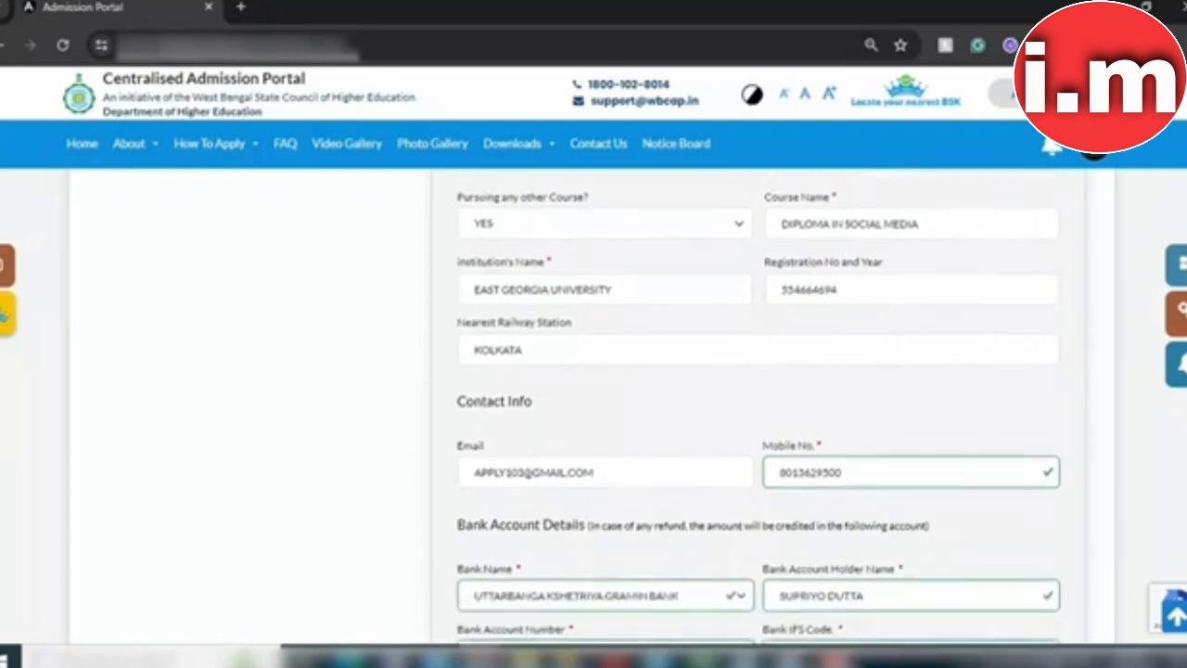
scroll(758, 414, "down", 1)
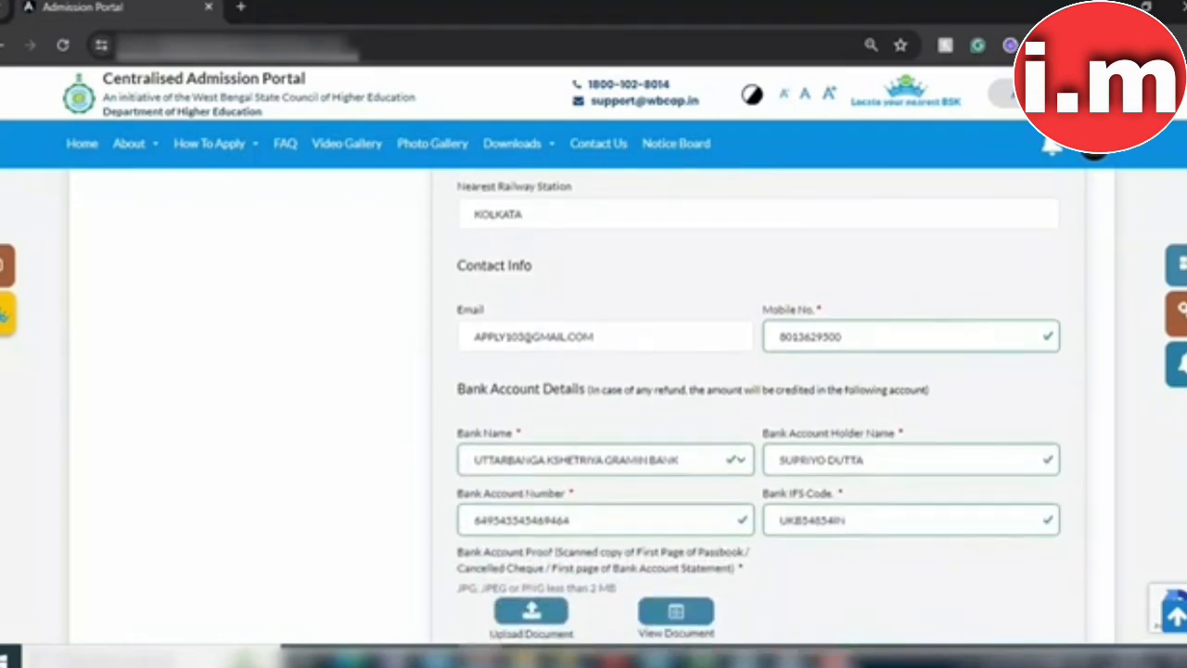
scroll(759, 414, "down", 2)
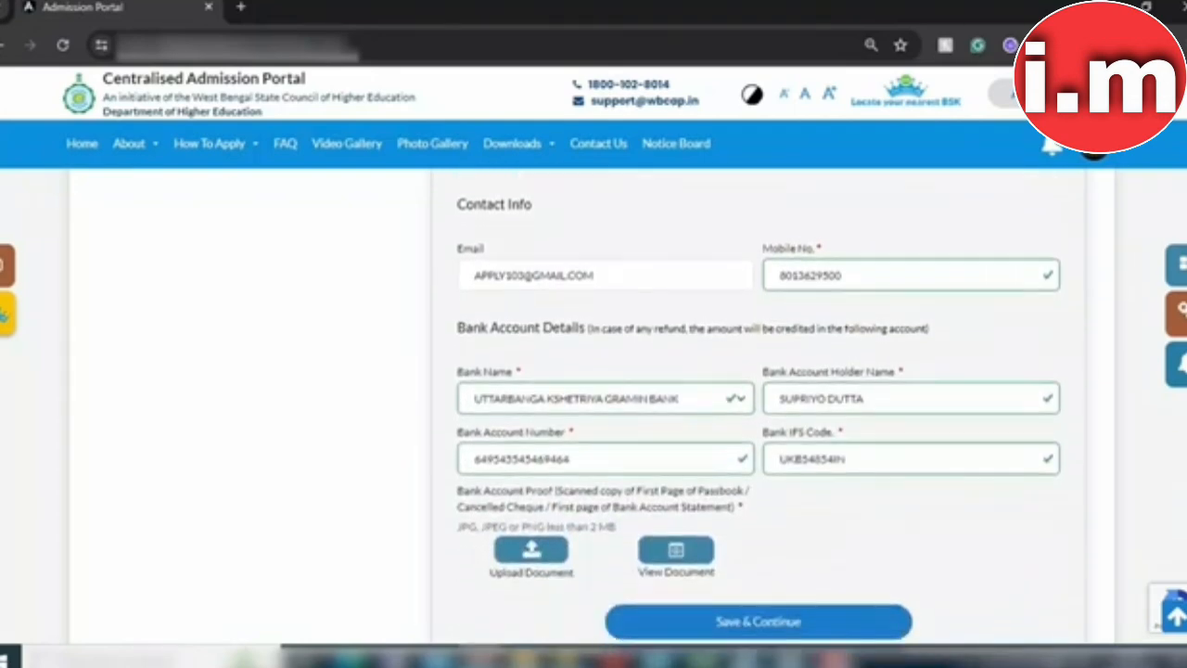
scroll(759, 415, "down", 1)
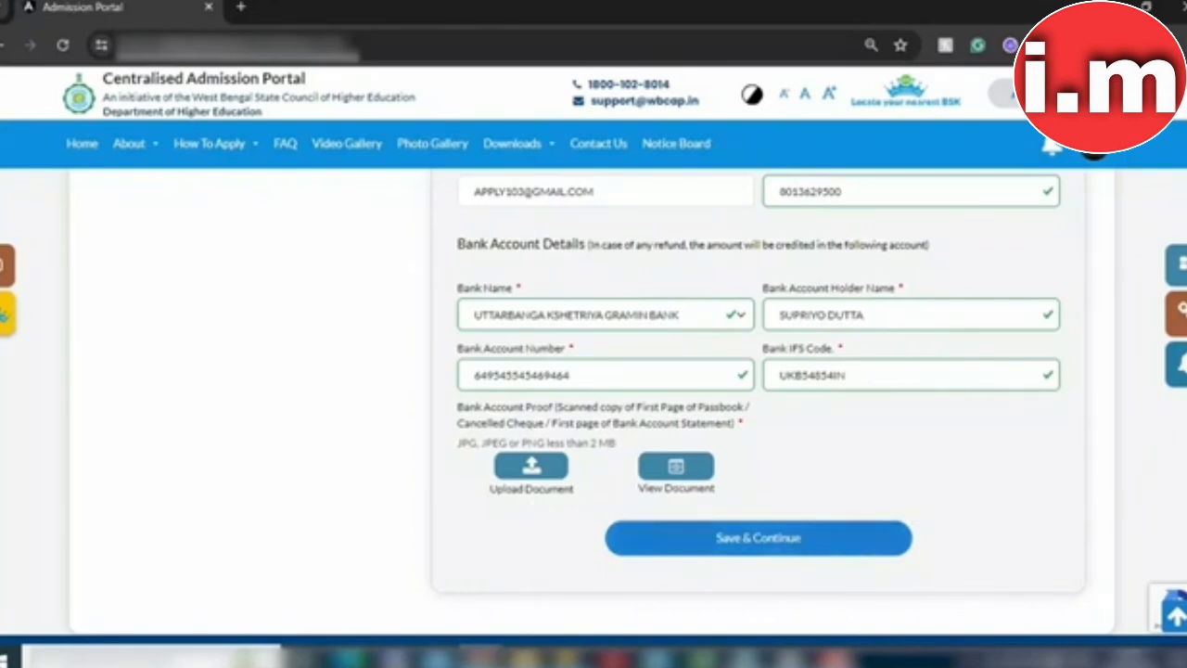
scroll(619, 320, "up", 10)
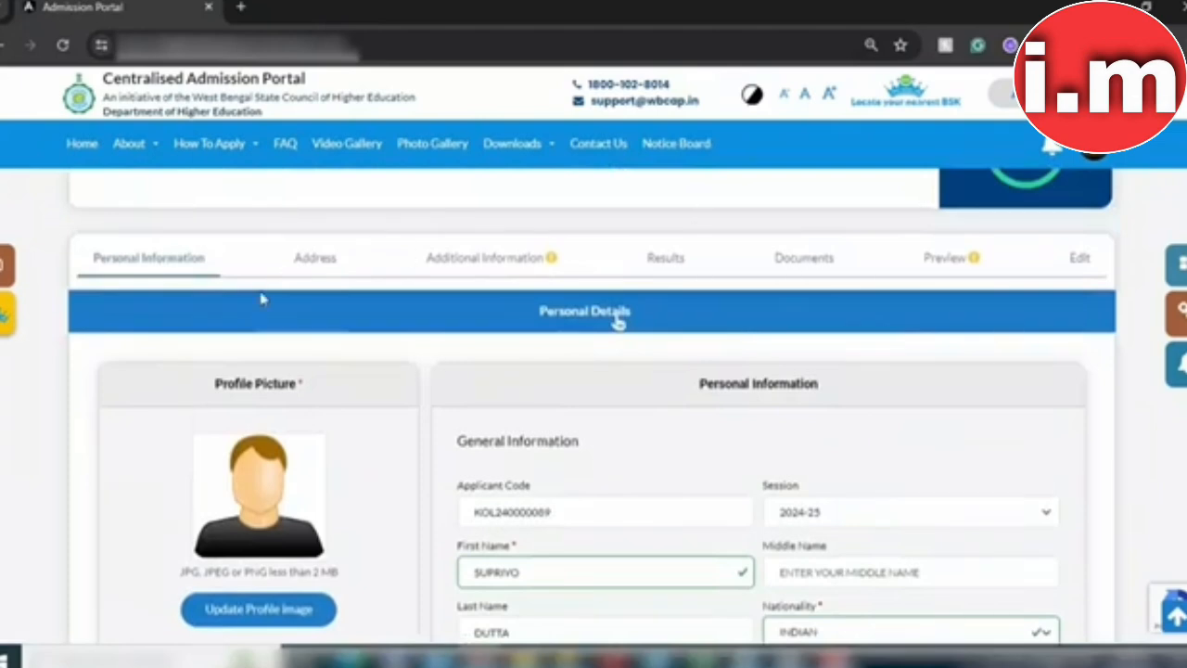
Step: On Address Details, re-tick 'Same as Permanent' so the communication address copies the permanent Kolkata address
left_click(311, 259)
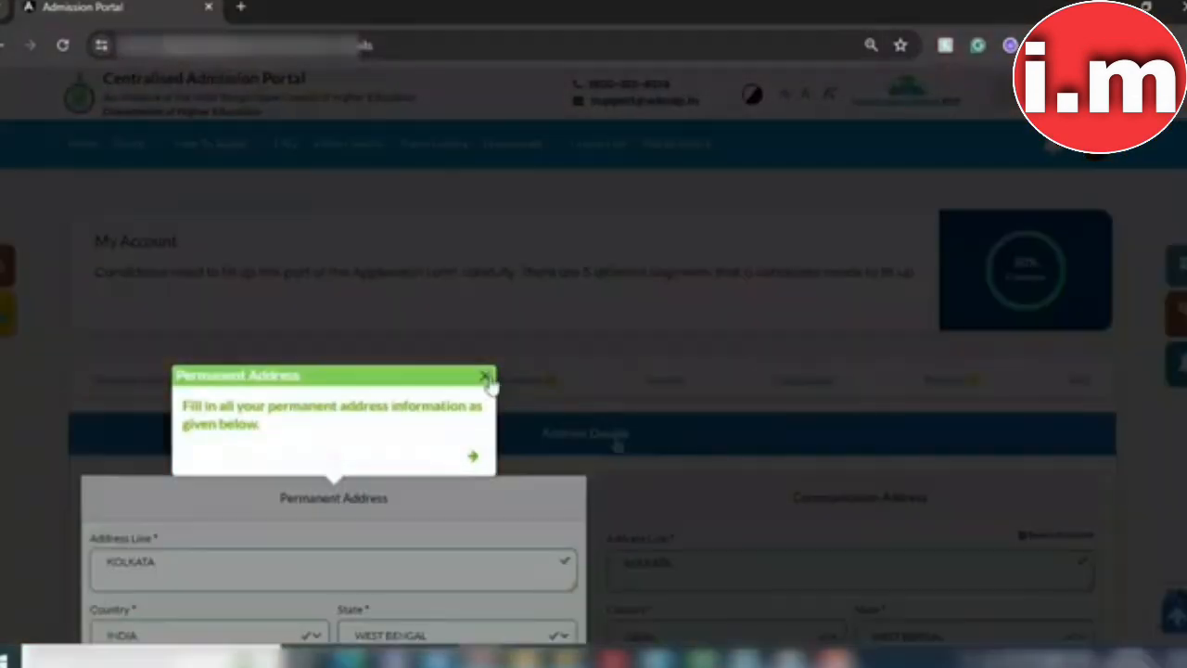
left_click(485, 377)
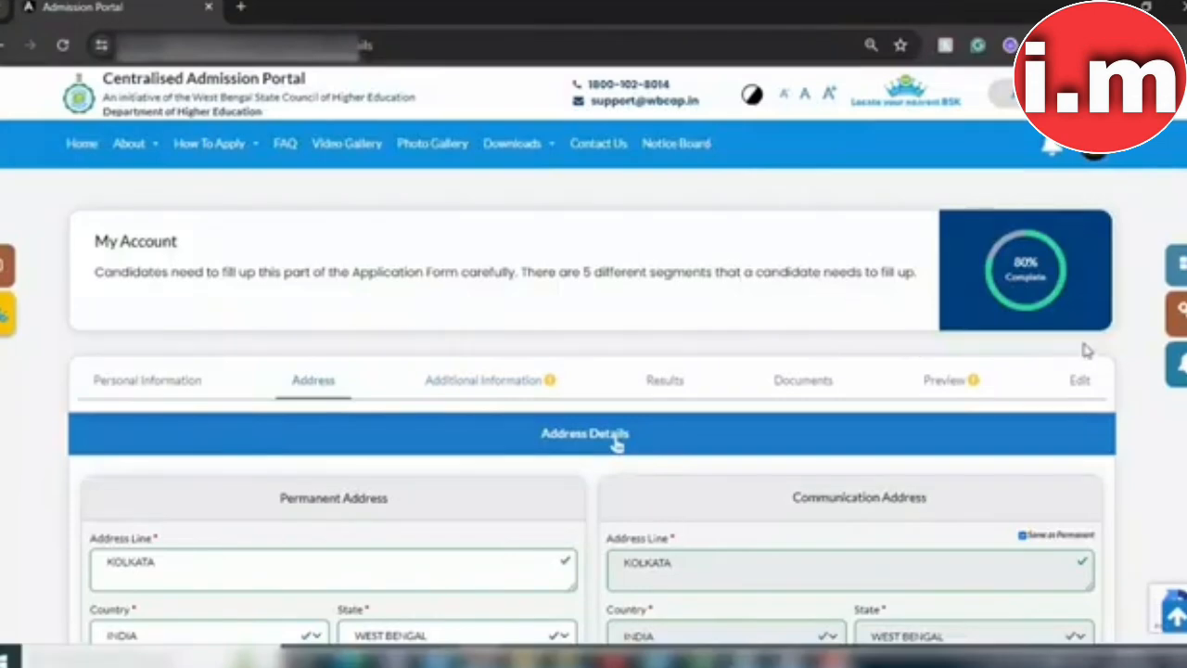
scroll(616, 445, "down", 3)
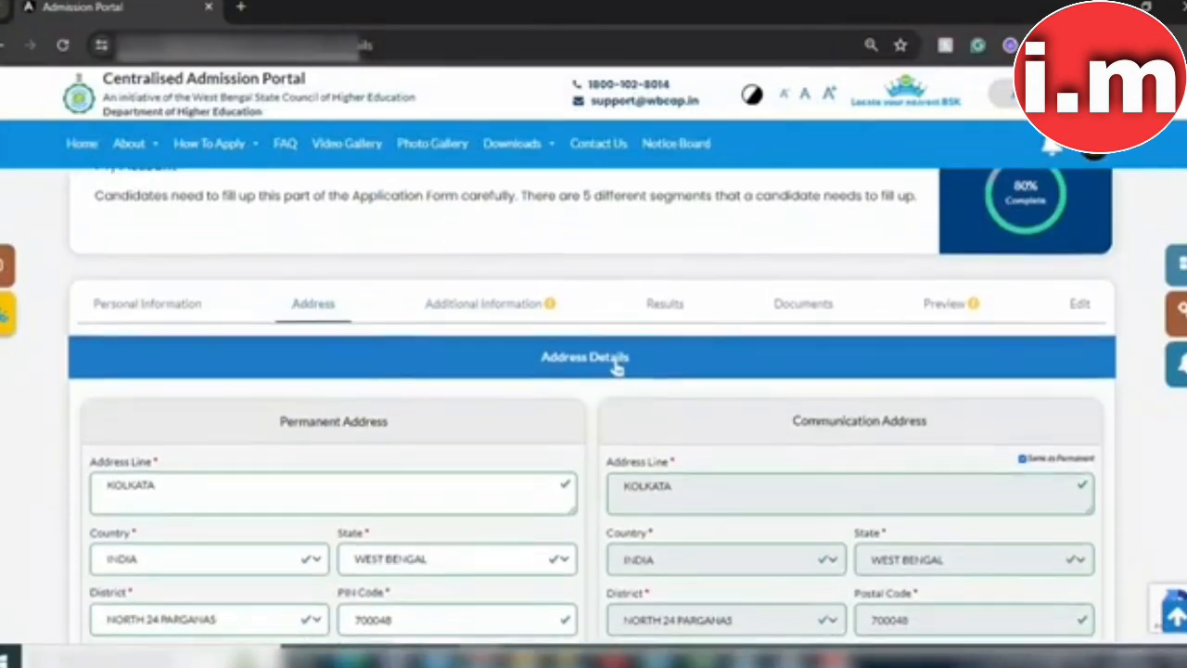
scroll(617, 262, "down", 2)
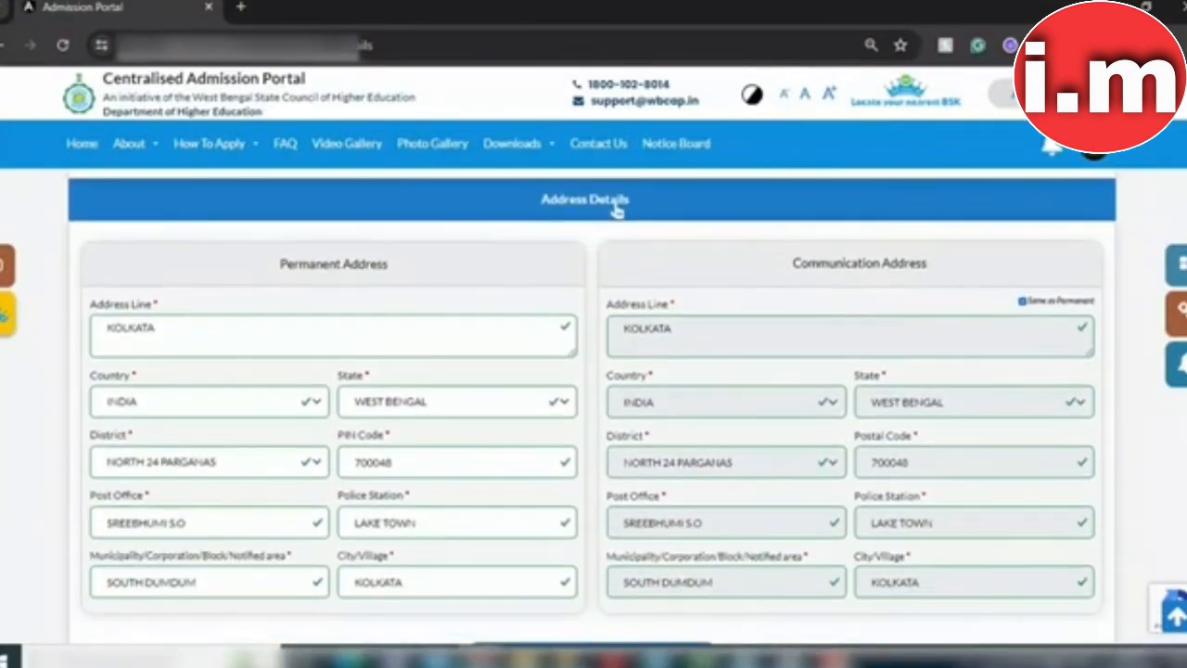
scroll(617, 176, "down", 1)
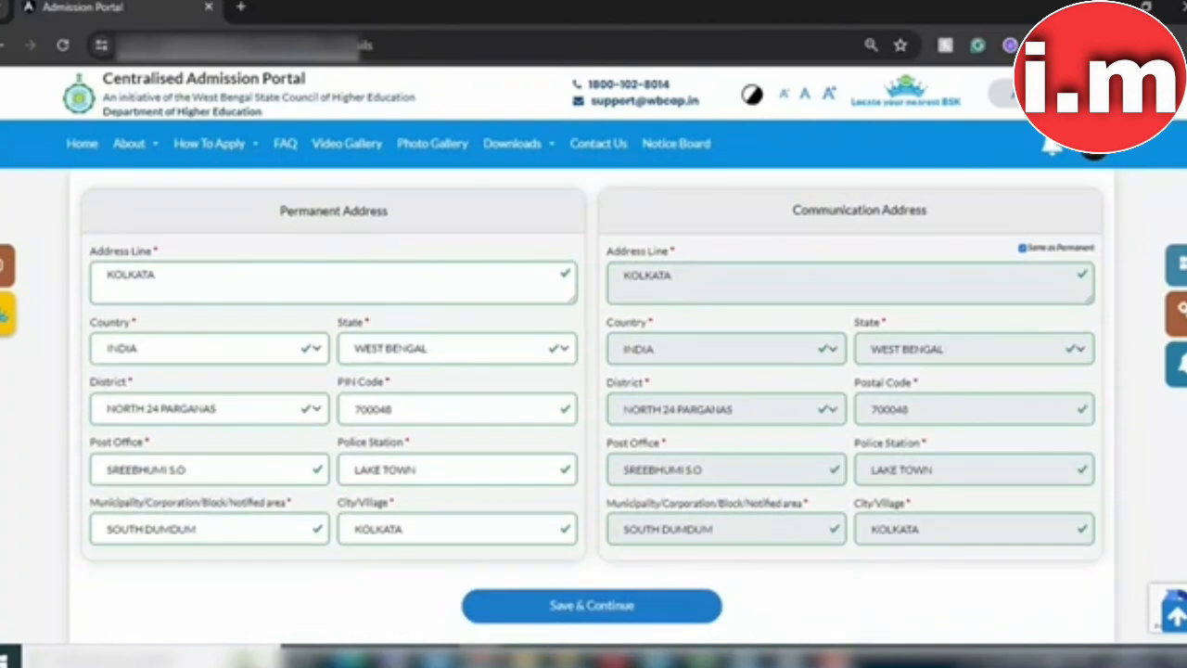
scroll(592, 401, "down", 1)
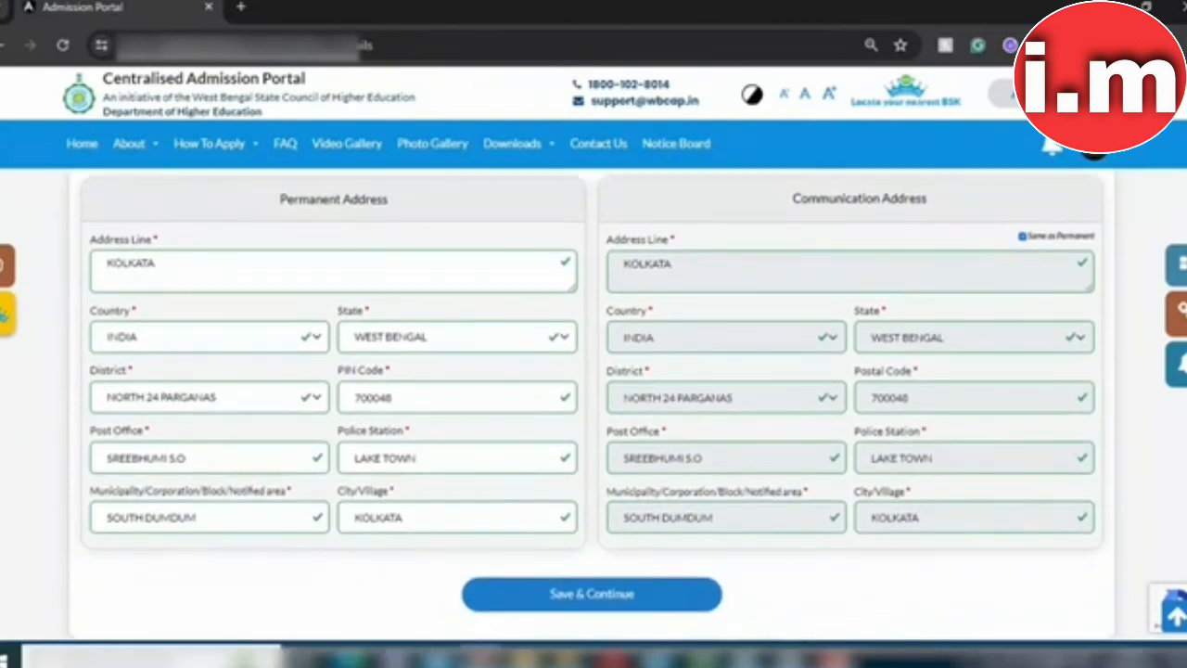
scroll(593, 389, "down", 1)
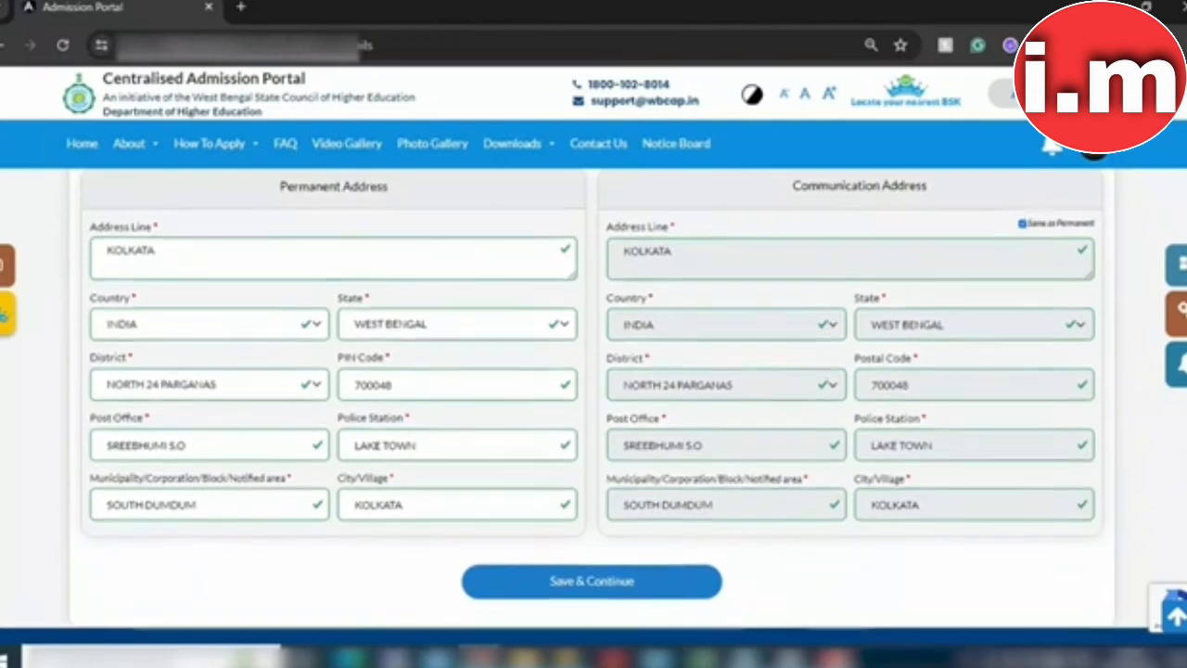
scroll(594, 390, "down", 1)
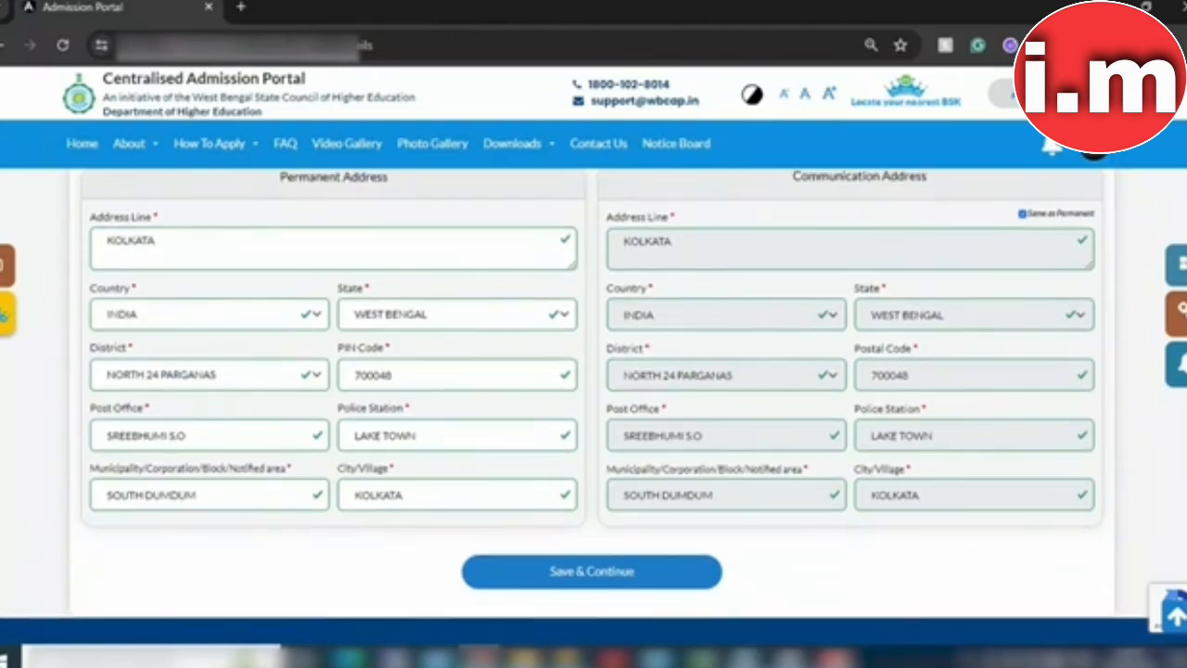
left_click(1023, 215)
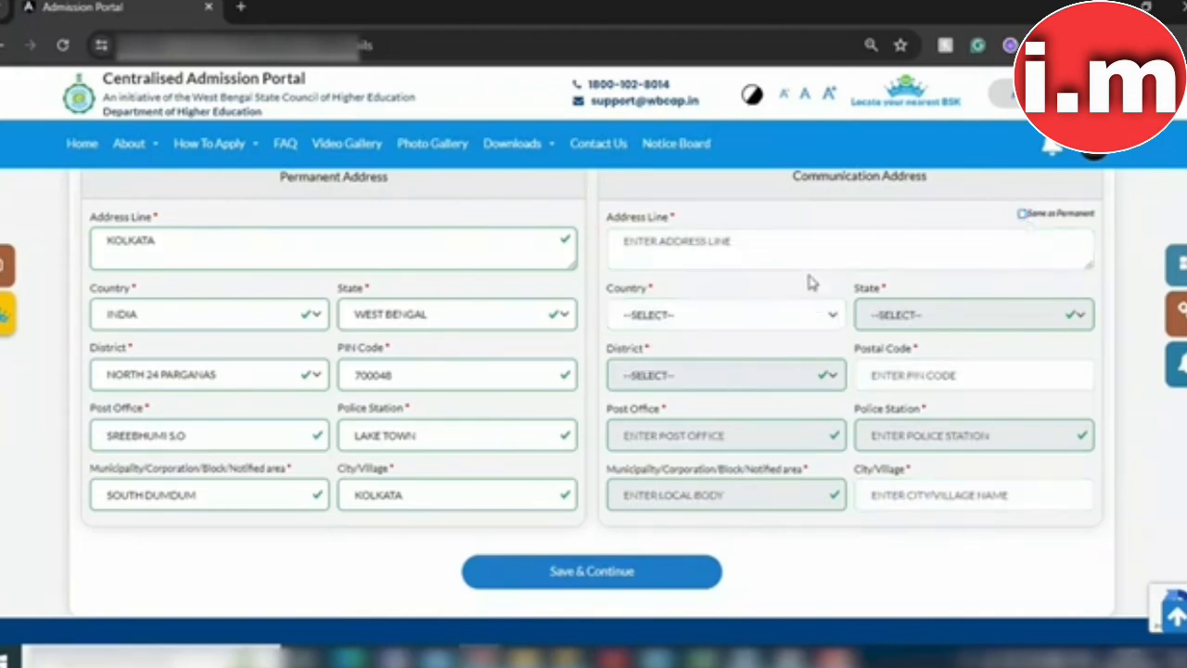
left_click(1024, 215)
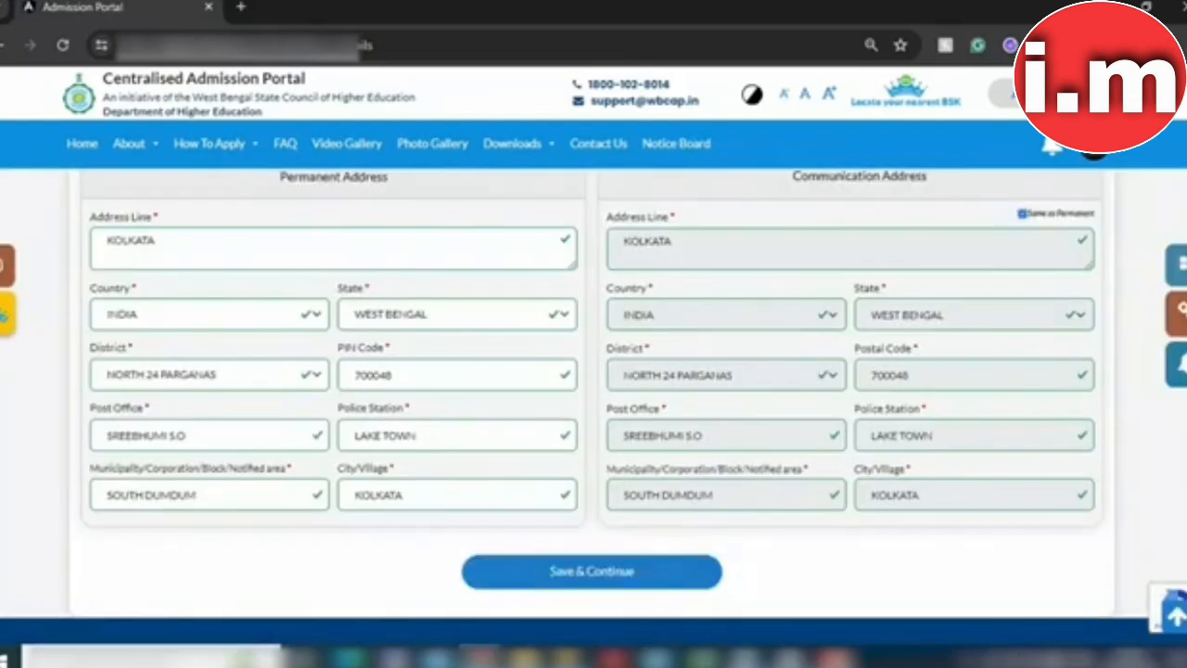
scroll(616, 280, "up", 2)
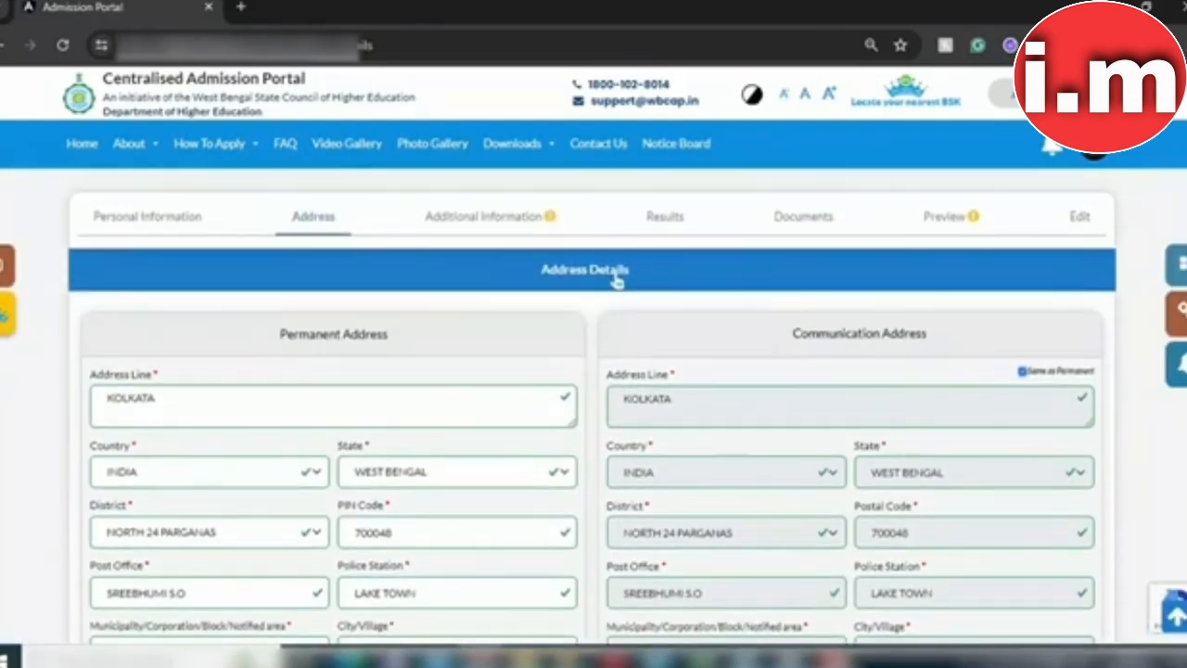
Step: Save the address page and move on to the Additional Information step
left_click(462, 221)
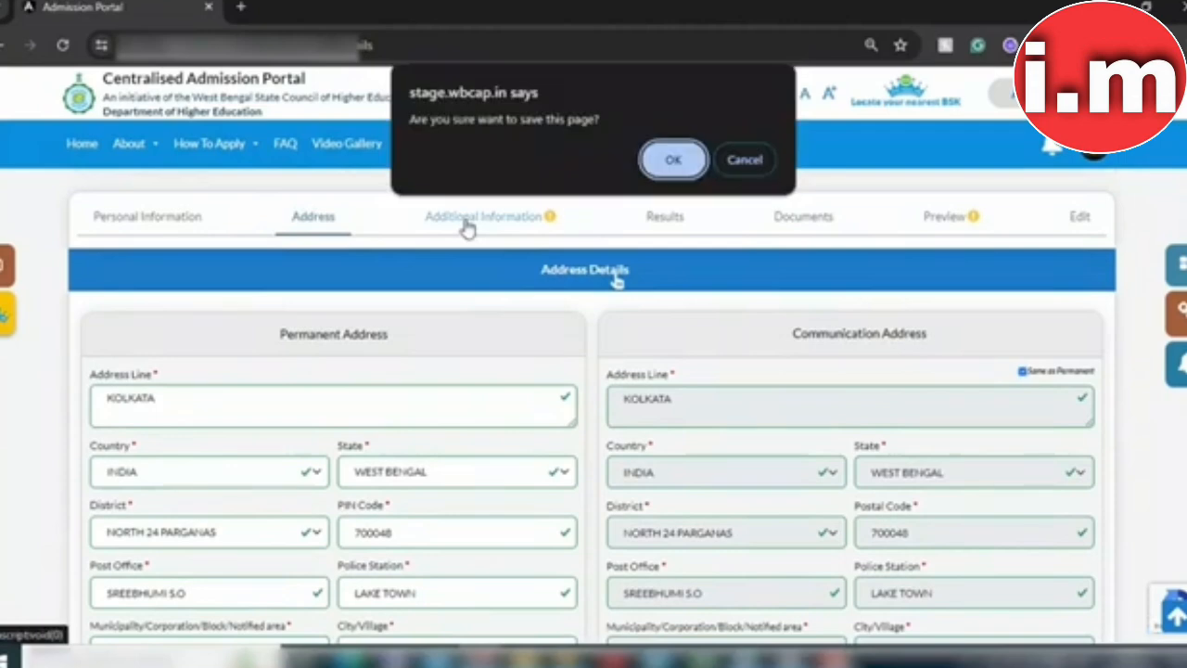
left_click(672, 163)
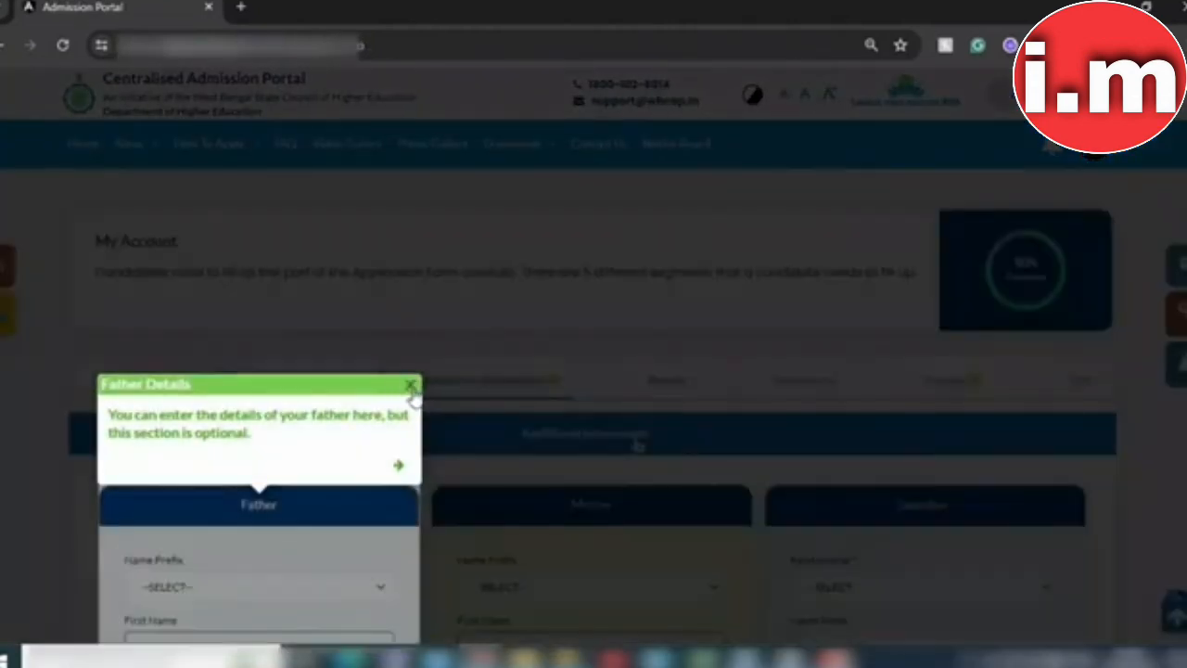
left_click(411, 385)
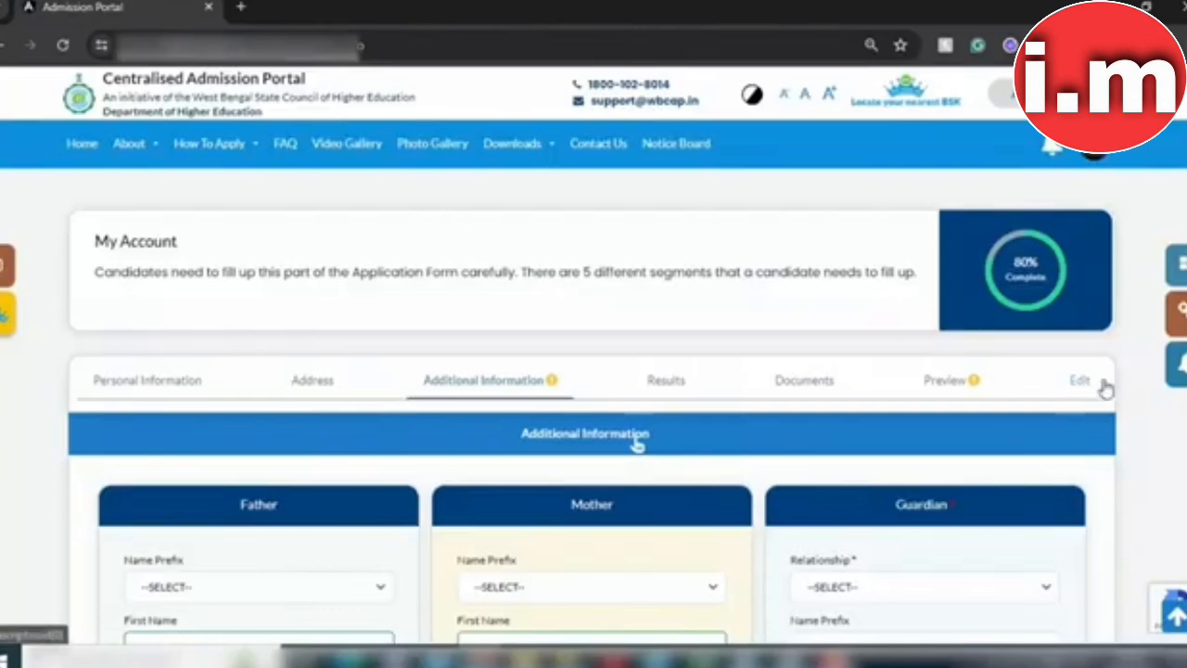
scroll(637, 445, "down", 1)
scroll(636, 378, "down", 3)
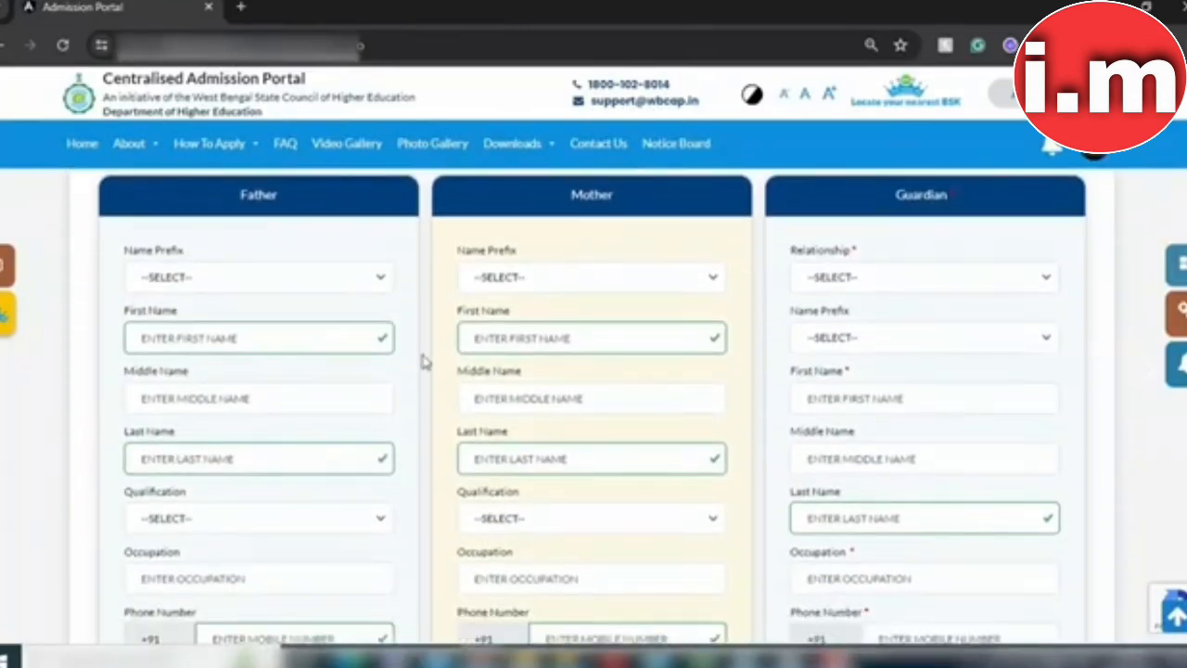
Step: Set the father's prefix to MR., enter his first and last name, and choose CLASS VIII PASSED qualification
left_click(287, 278)
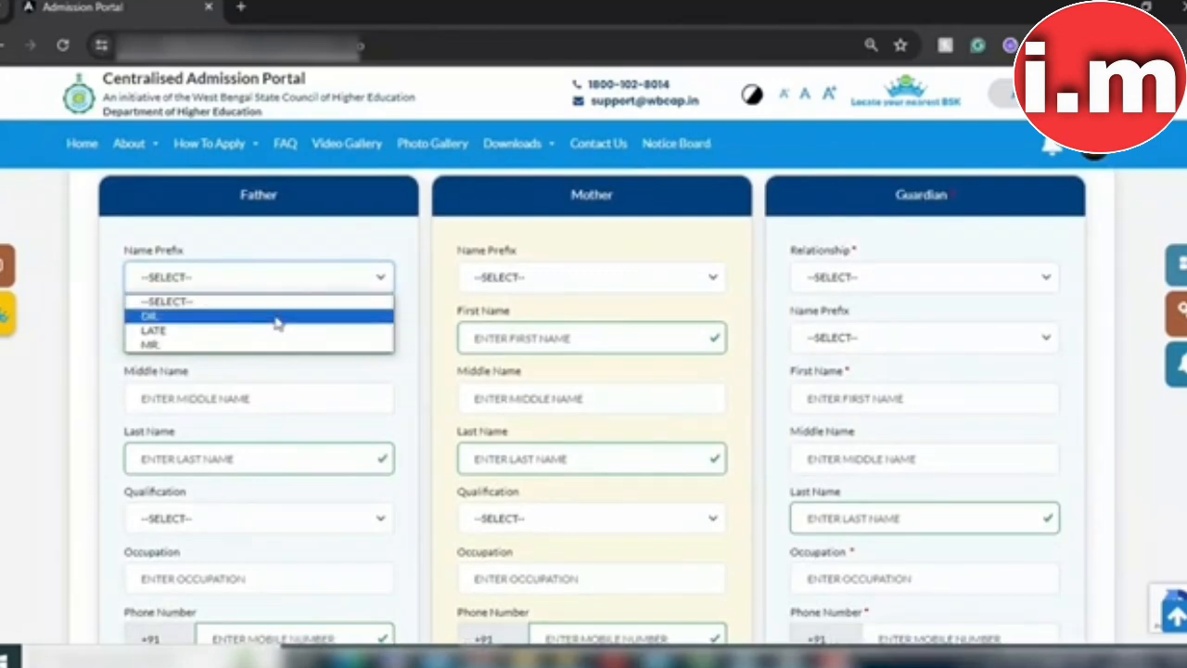
left_click(263, 344)
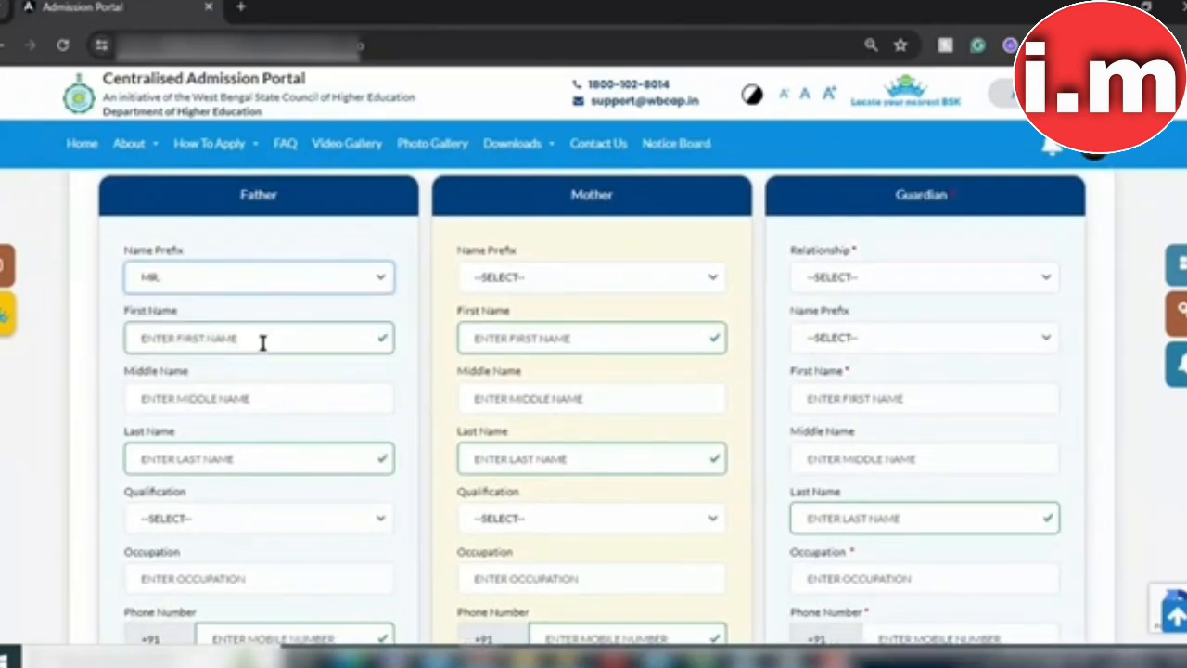
left_click(263, 343)
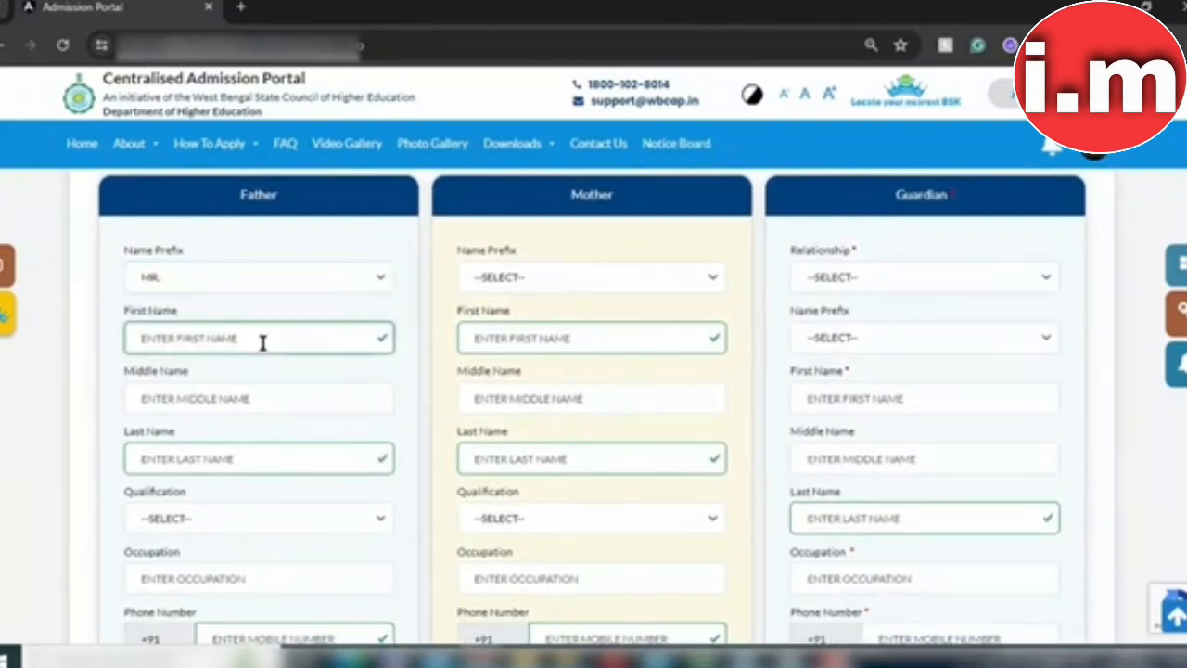
type("TEST")
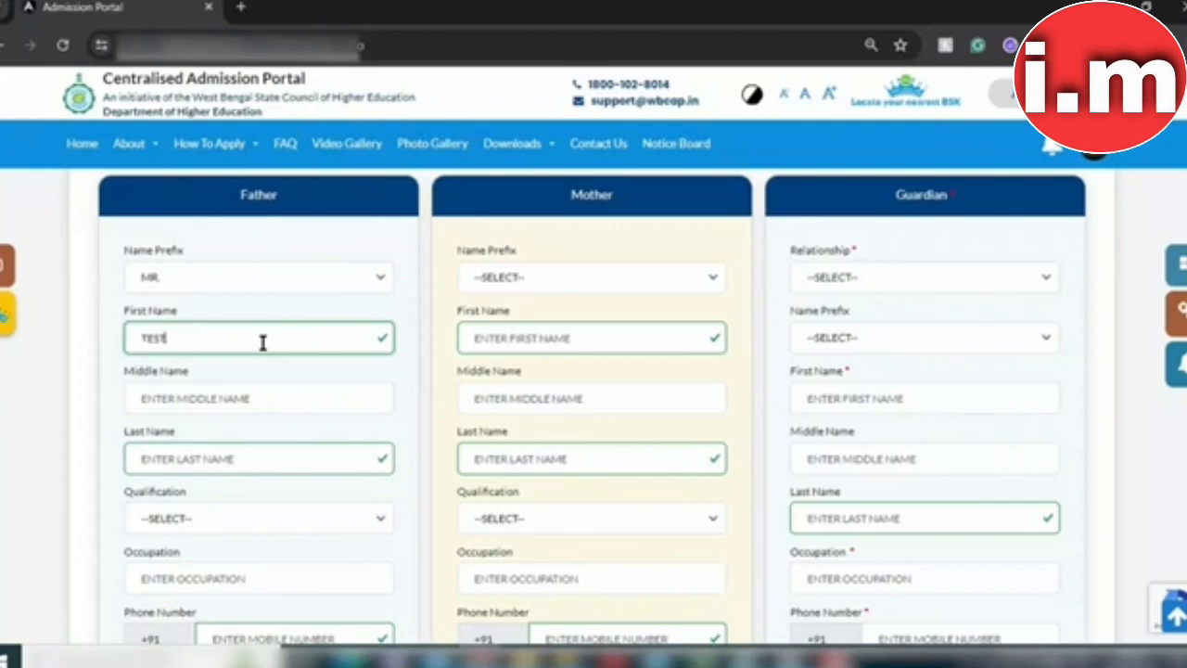
left_click(245, 458)
type("FATHER")
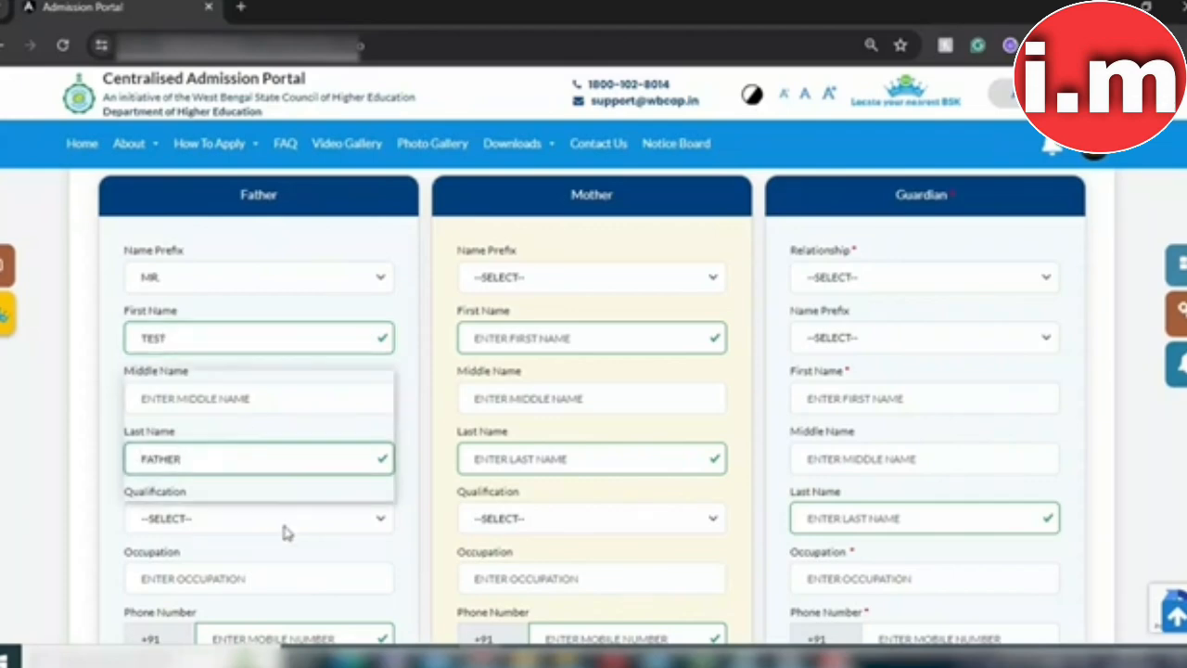
left_click(284, 525)
left_click(227, 409)
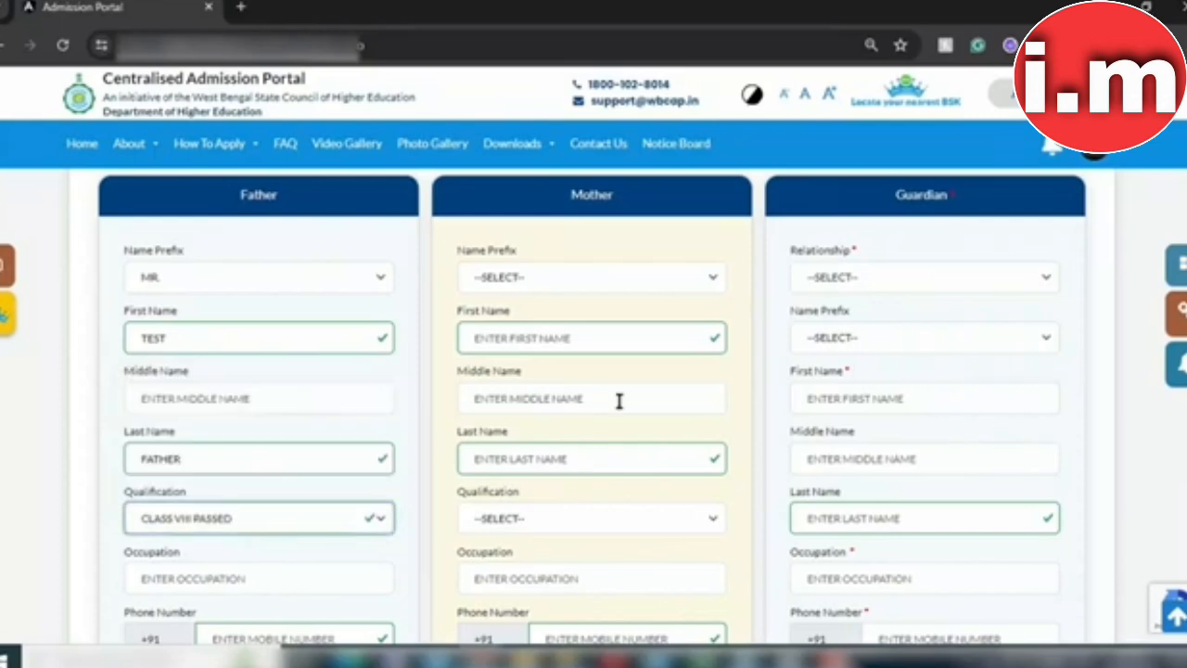
Step: Set the father's occupation to SERVICE and enter his phone number
scroll(1113, 269, "down", 2)
scroll(816, 366, "down", 1)
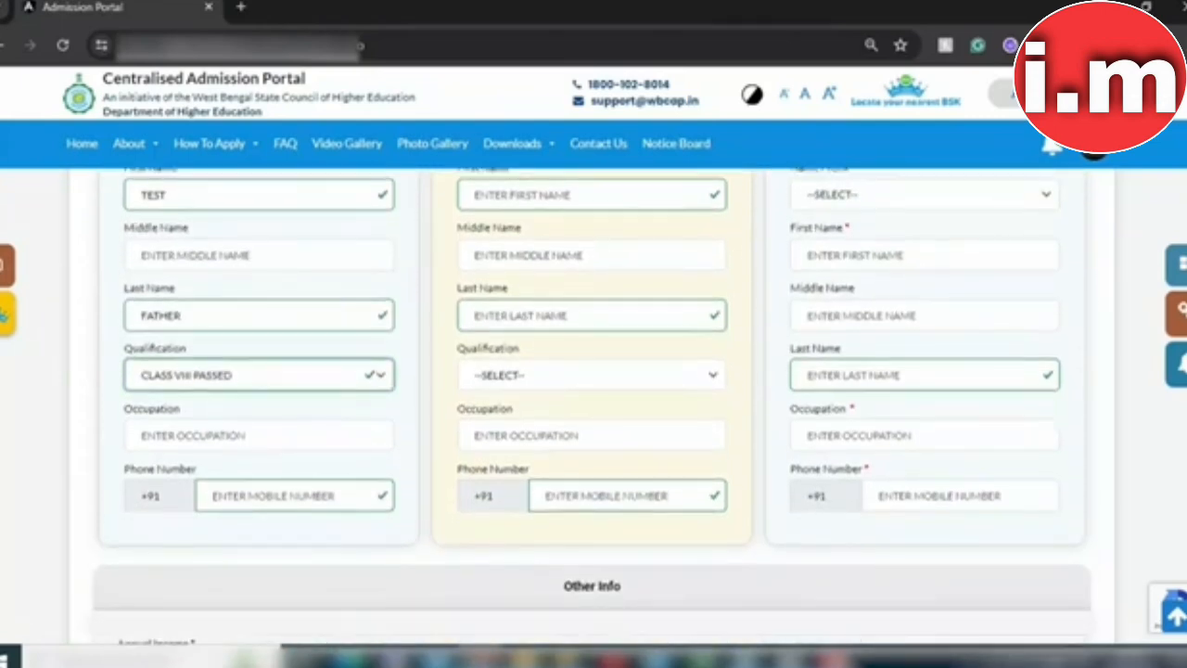
left_click(335, 398)
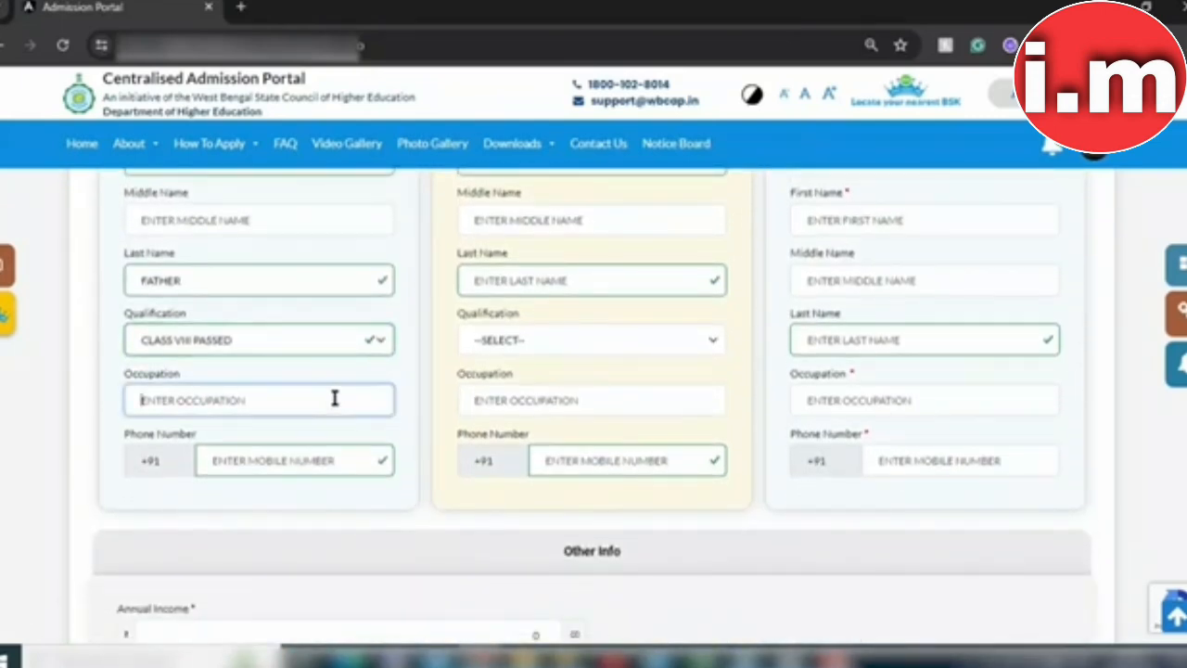
type("SERVICE")
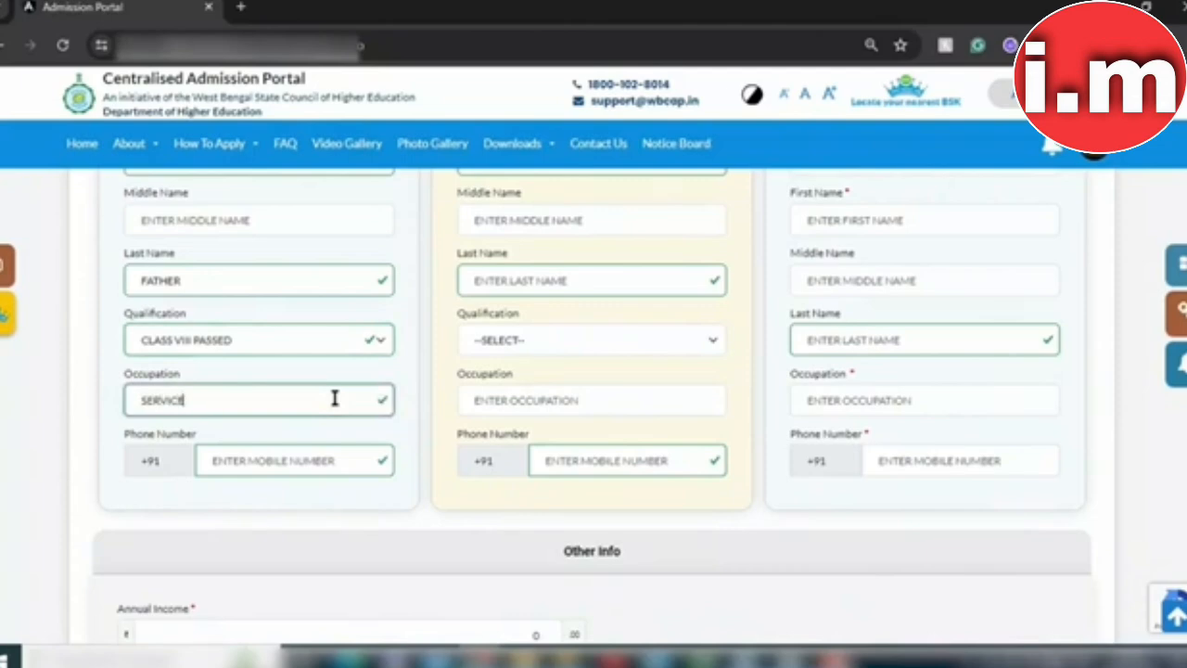
left_click(309, 457)
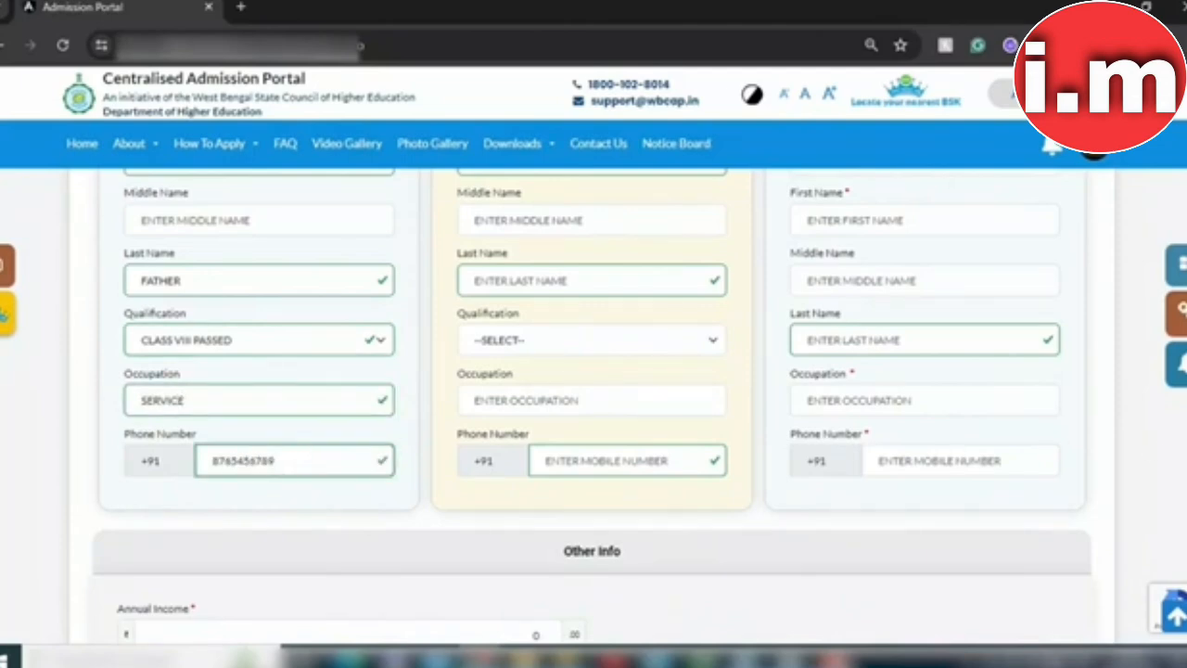
scroll(872, 320, "up", 2)
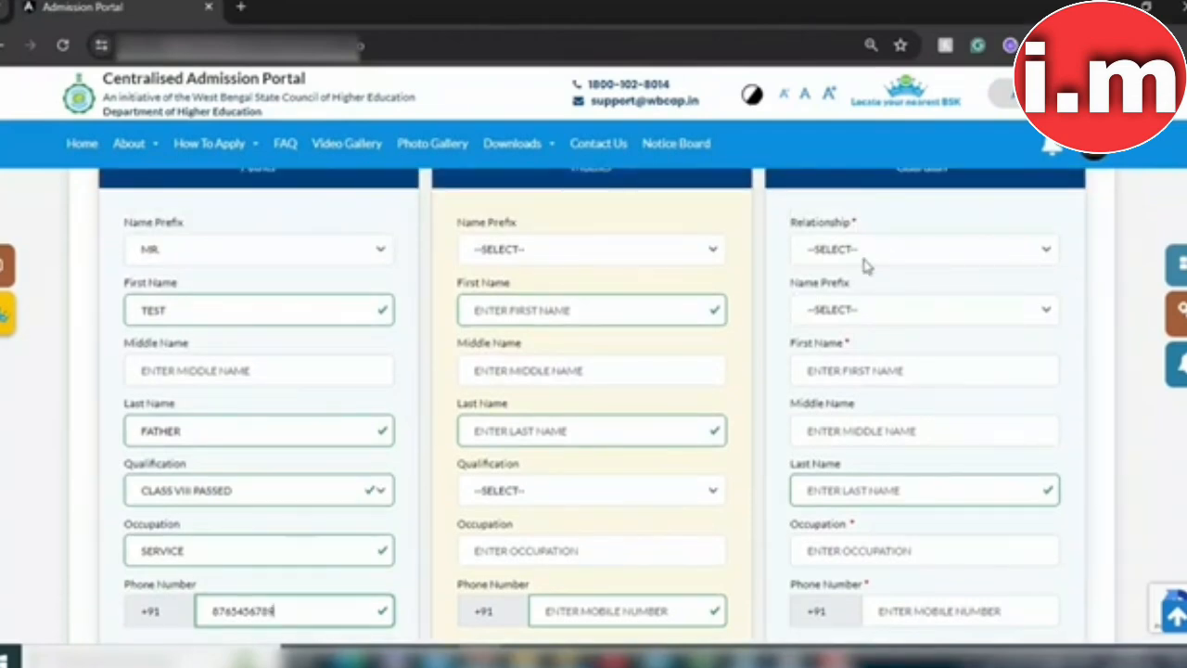
Step: Choose FATHER as the guardian relationship so the guardian card copies the father's details
left_click(805, 258)
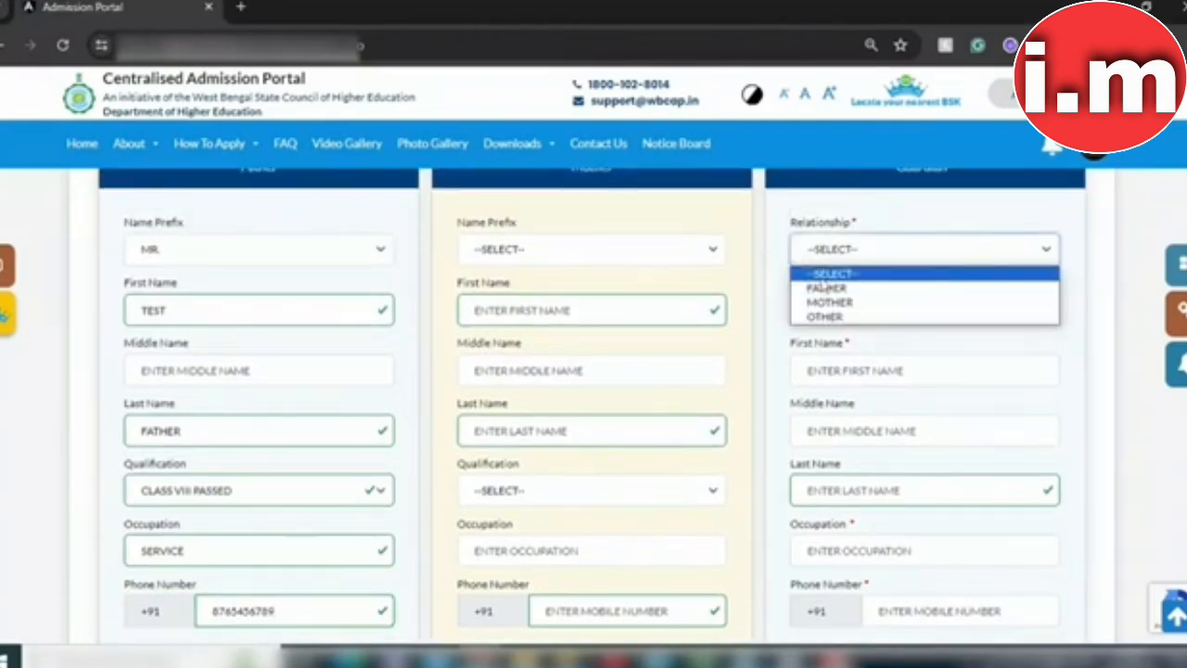
left_click(825, 288)
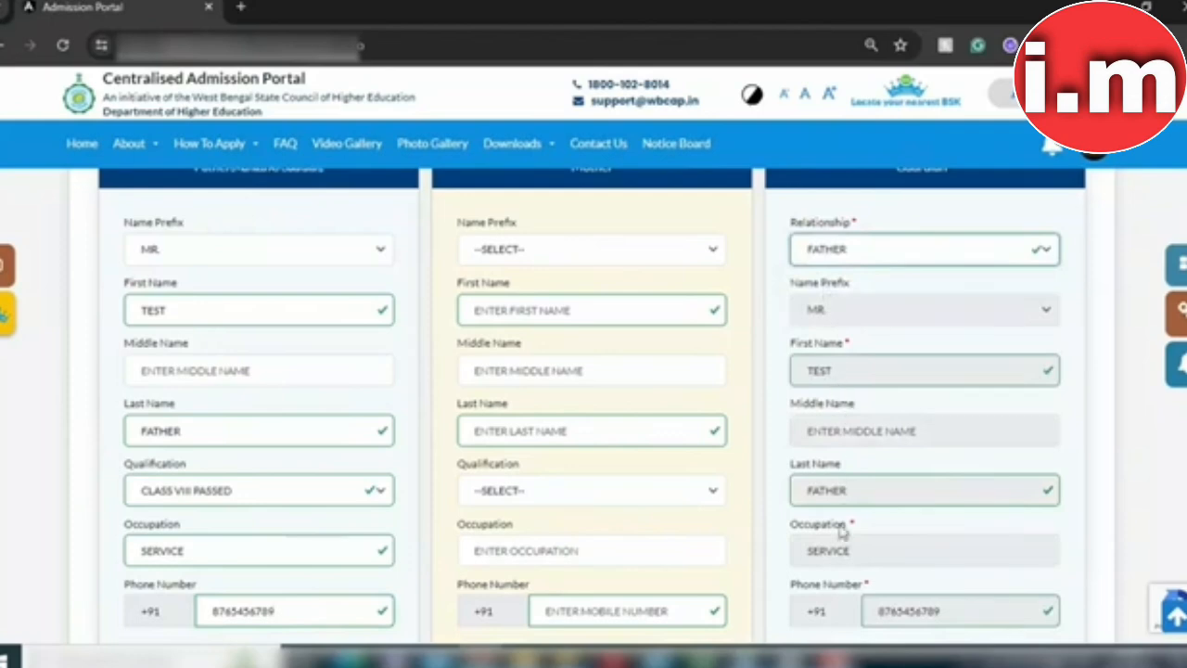
left_click(628, 263)
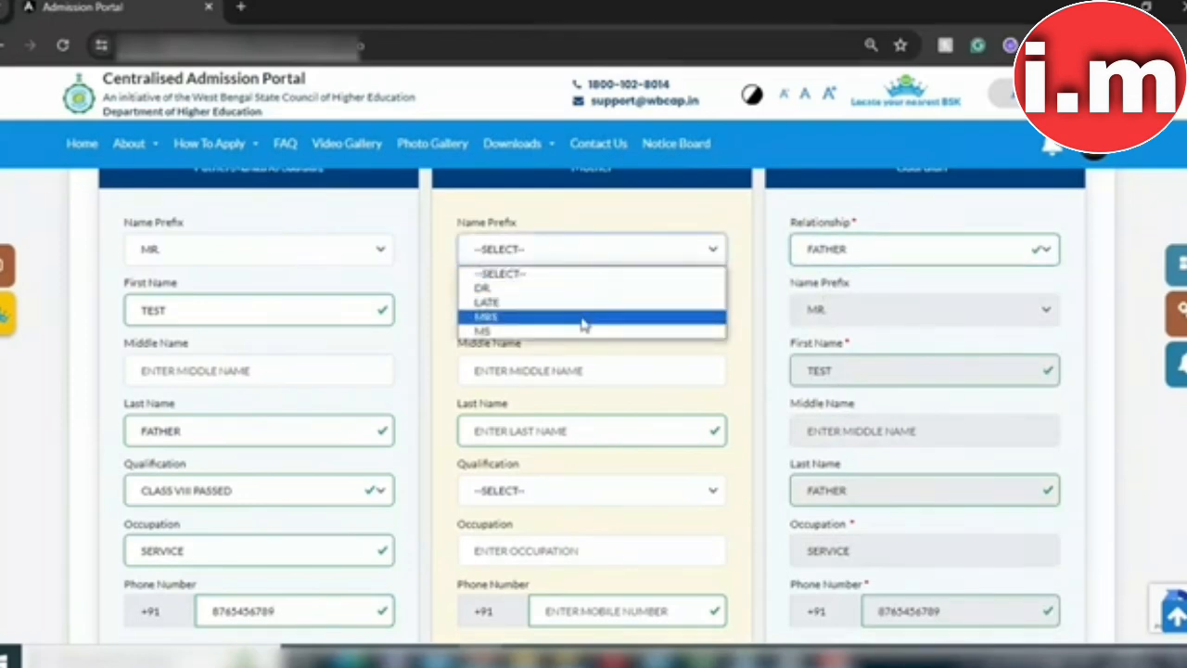
Step: Set the mother's prefix to MRS., enter her first and last name, and choose CLASS VIII PASSED qualification
left_click(583, 324)
left_click(565, 315)
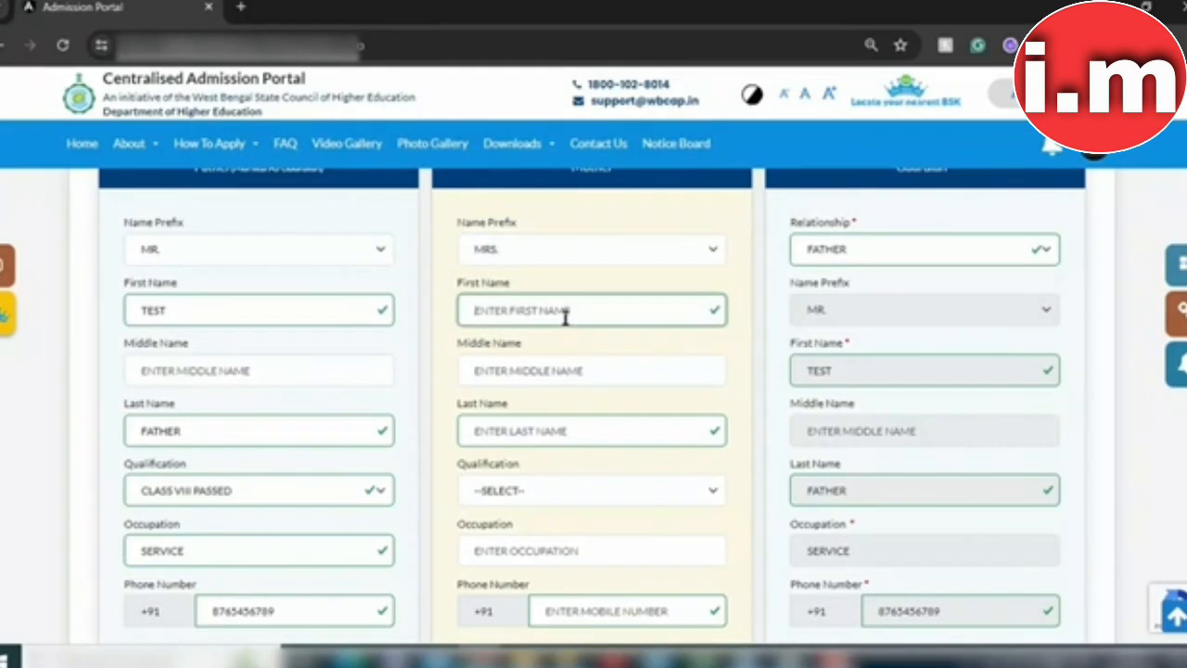
type("TEST")
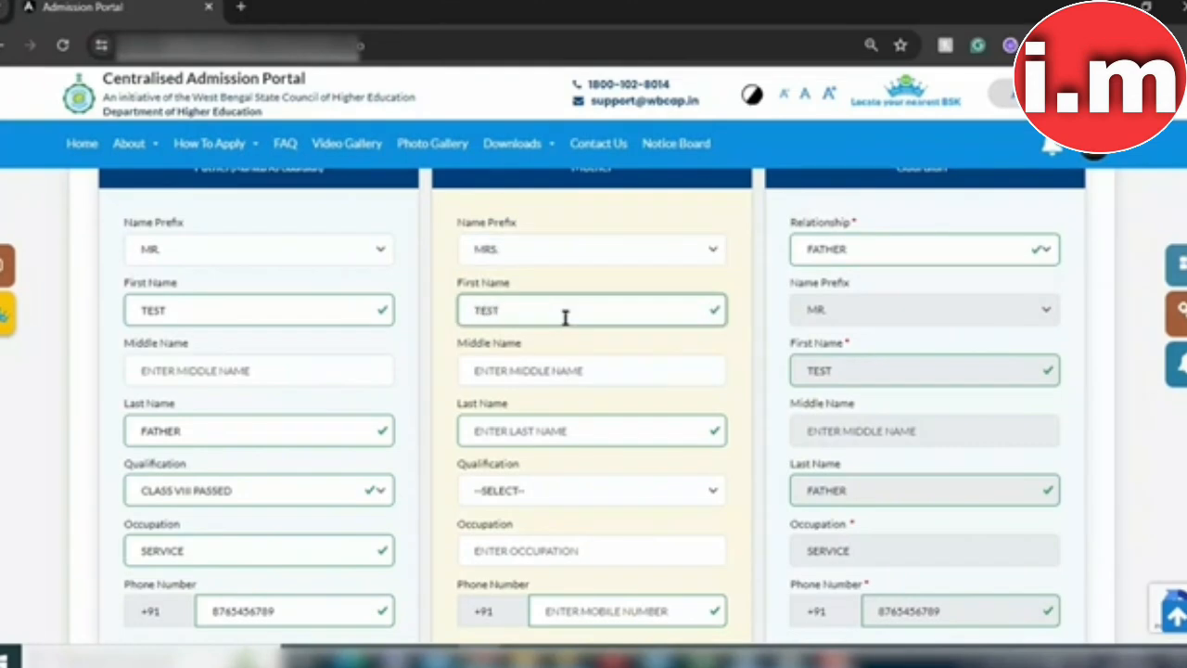
left_click(559, 427)
type("MOTHER")
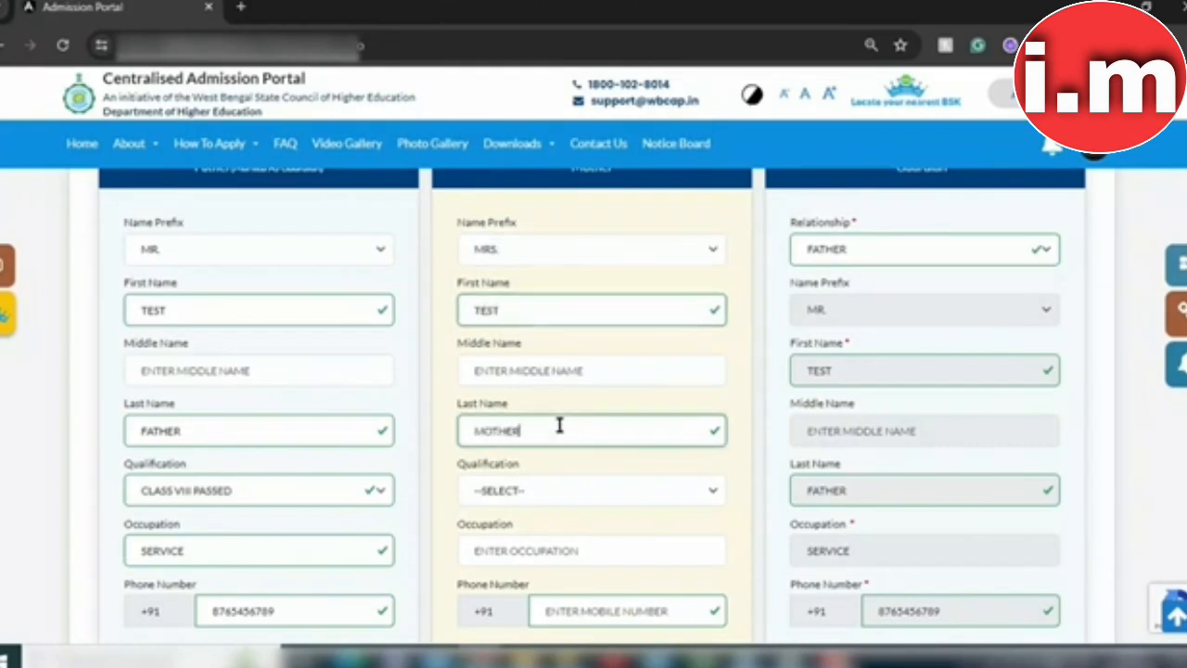
left_click(615, 506)
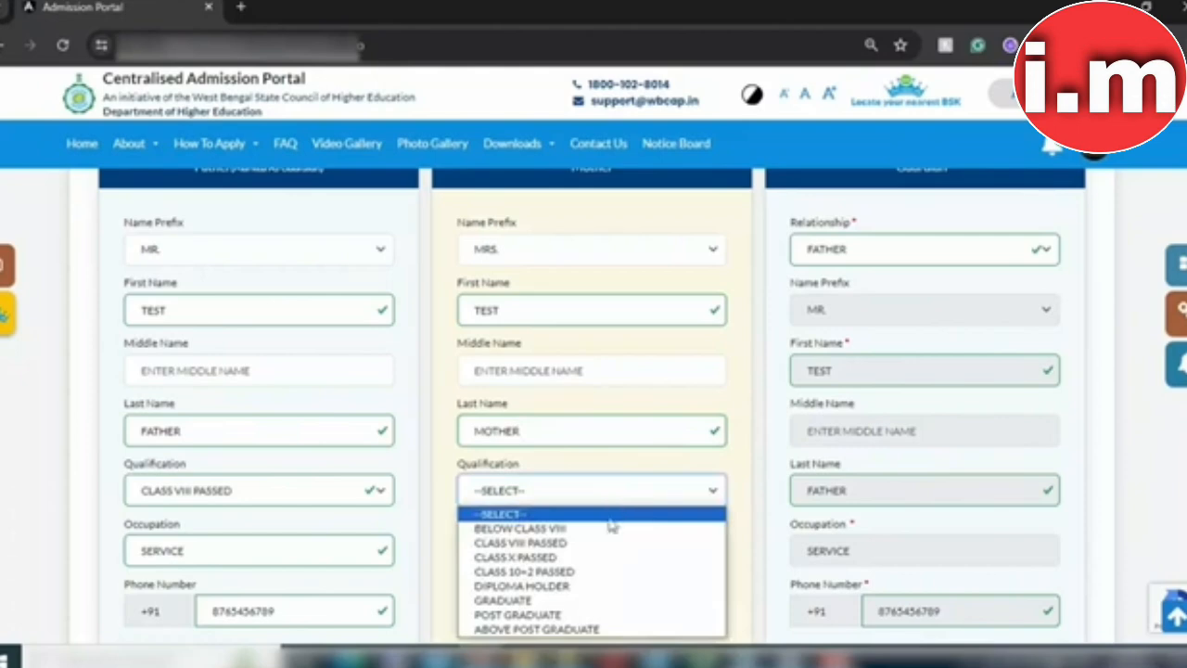
left_click(601, 543)
Step: Set the mother's occupation to HOME MAKER and re-enter her phone number
scroll(1086, 419, "down", 3)
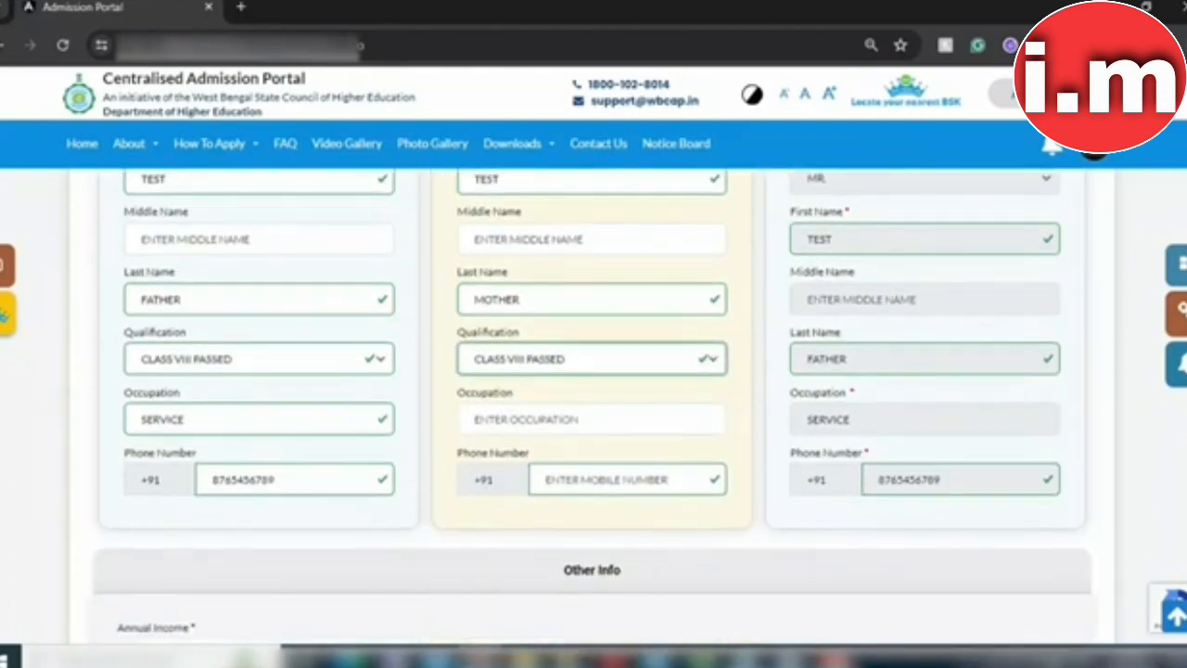
left_click(589, 375)
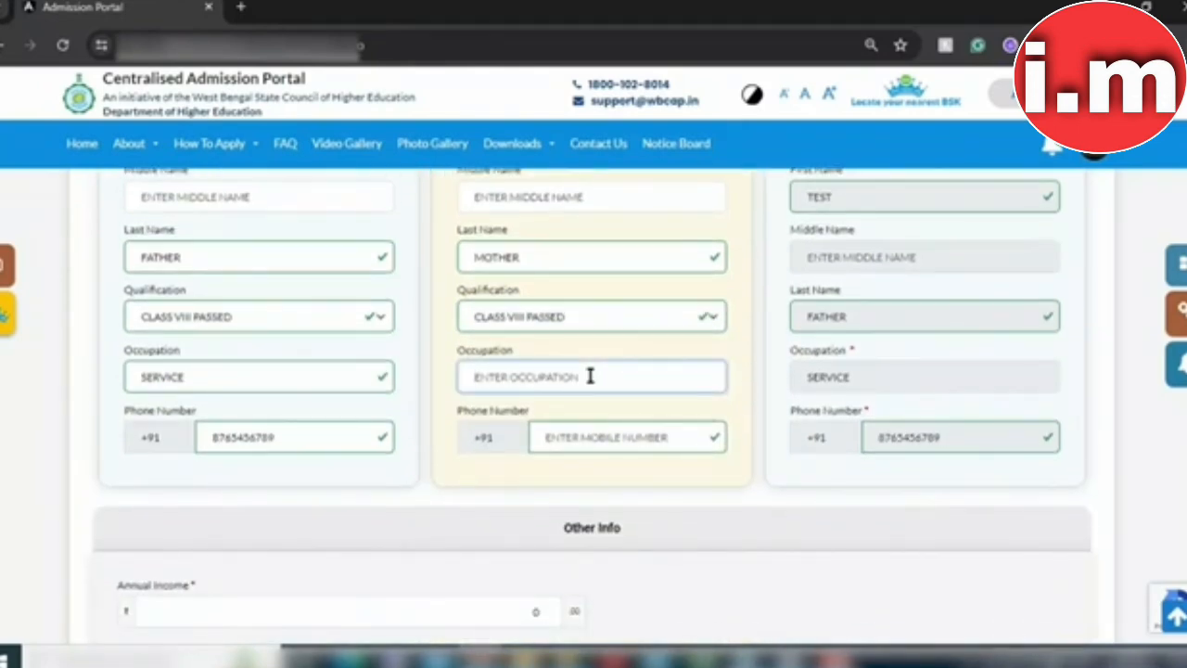
type("HOME MAKER")
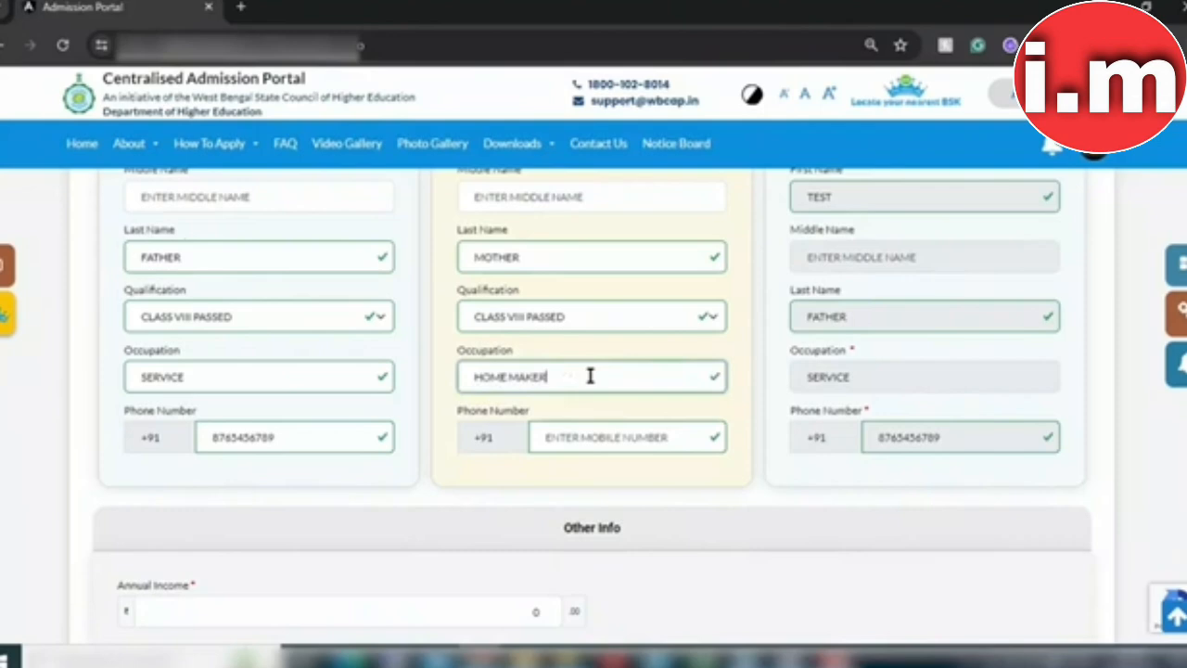
left_click(606, 441)
type("87634")
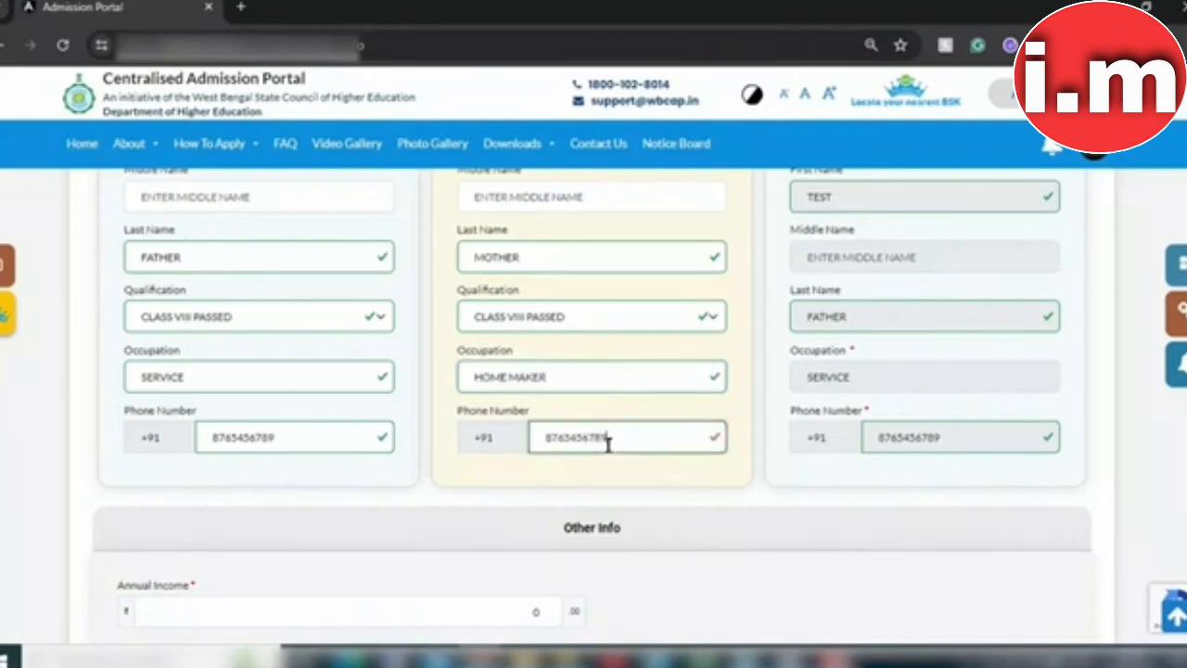
scroll(575, 336, "up", 4)
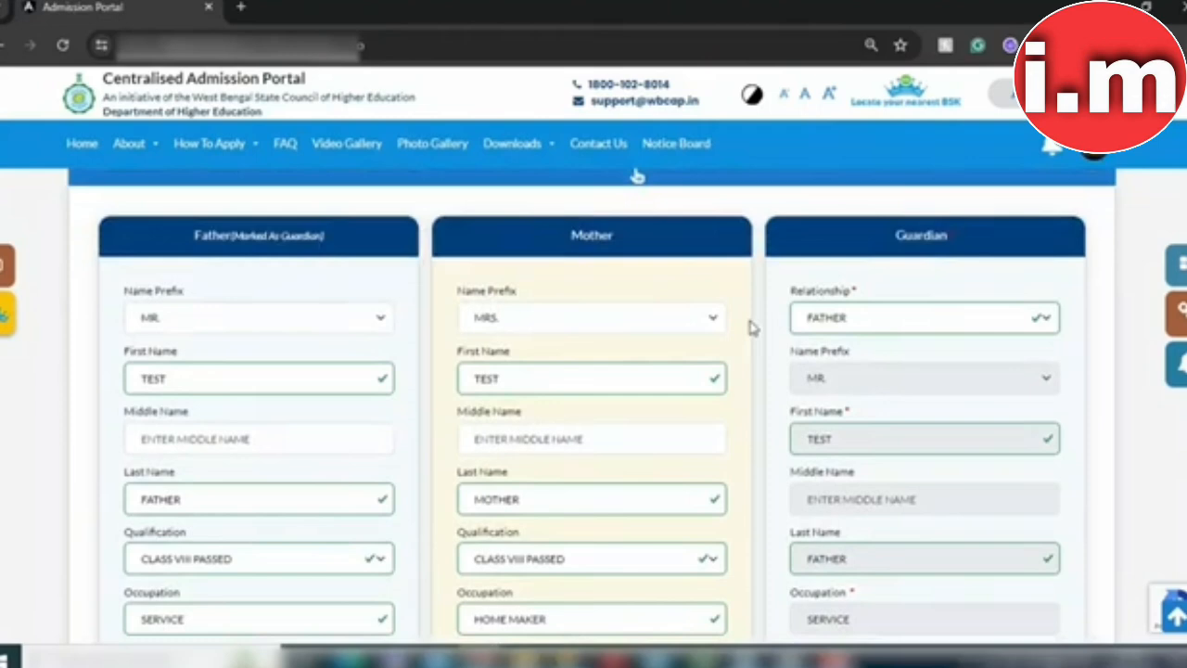
Step: Change the mother's name prefix to LATE and set the guardian relationship back to FATHER
left_click(828, 329)
left_click(841, 380)
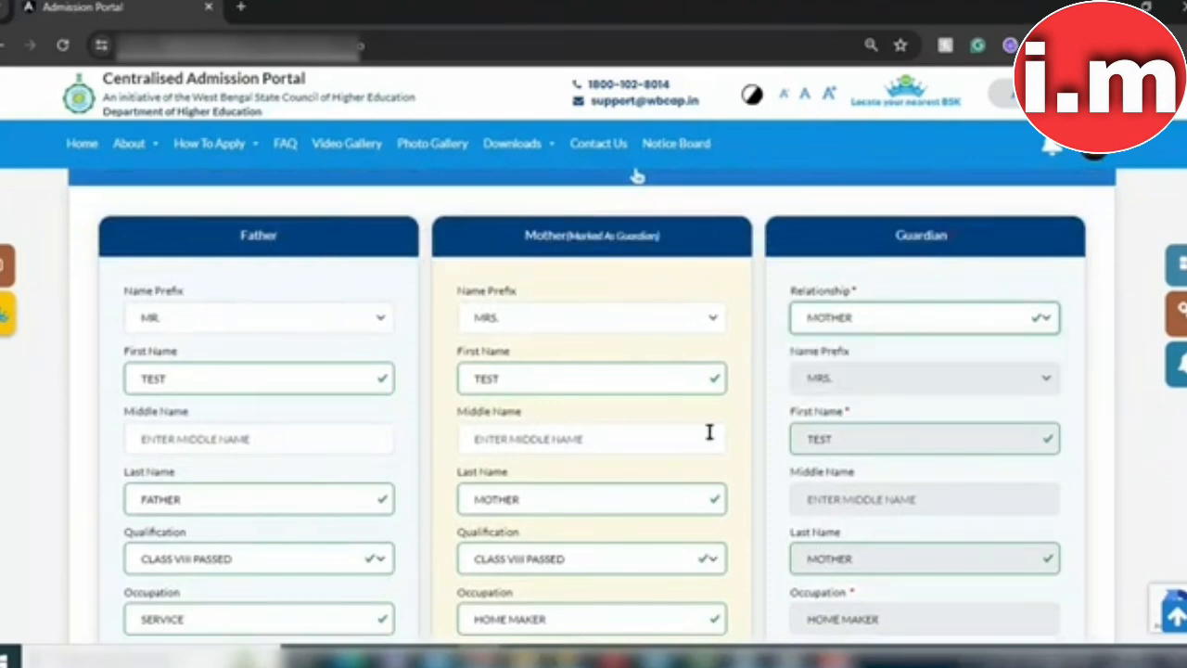
left_click(588, 318)
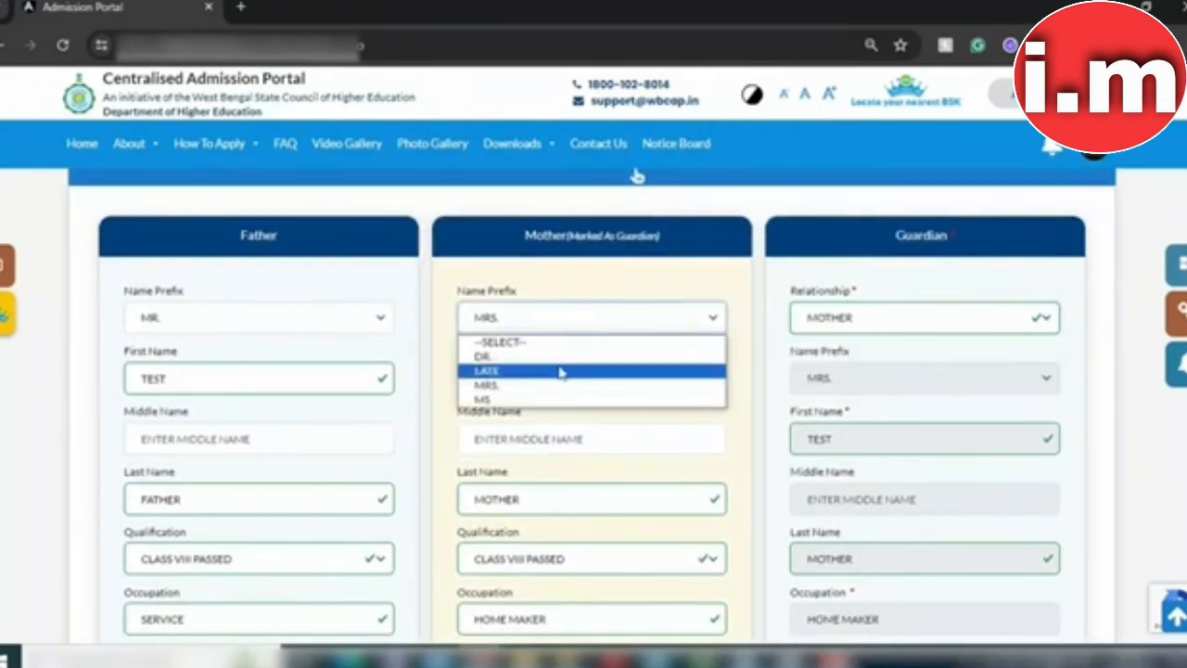
left_click(551, 372)
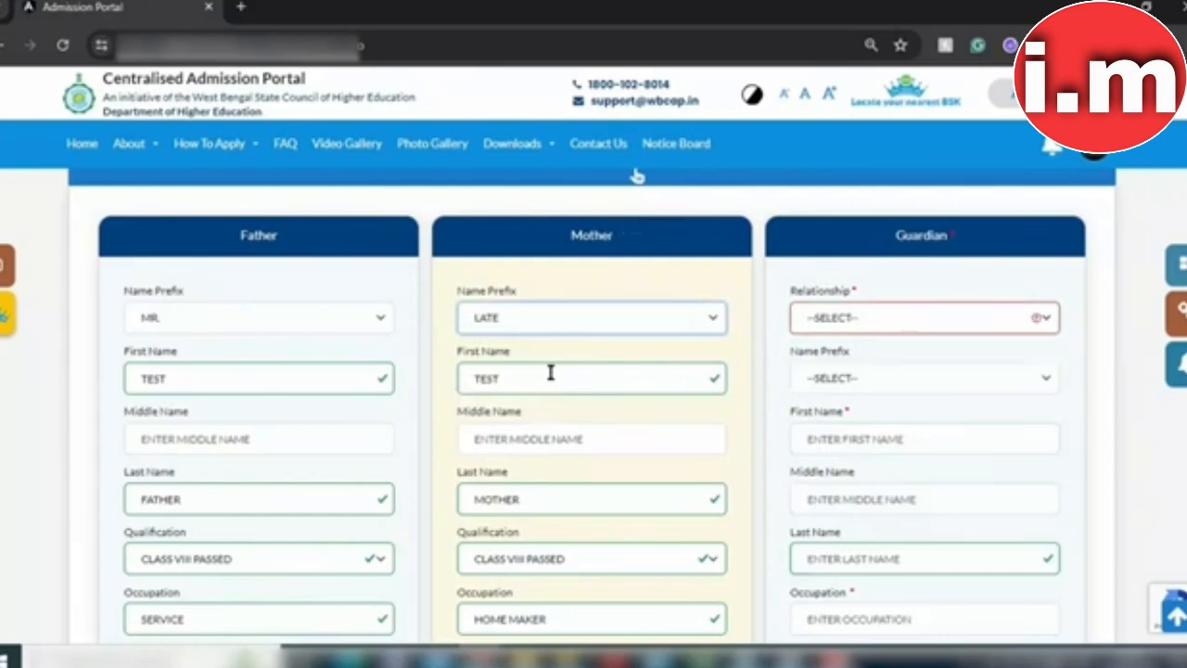
left_click(843, 318)
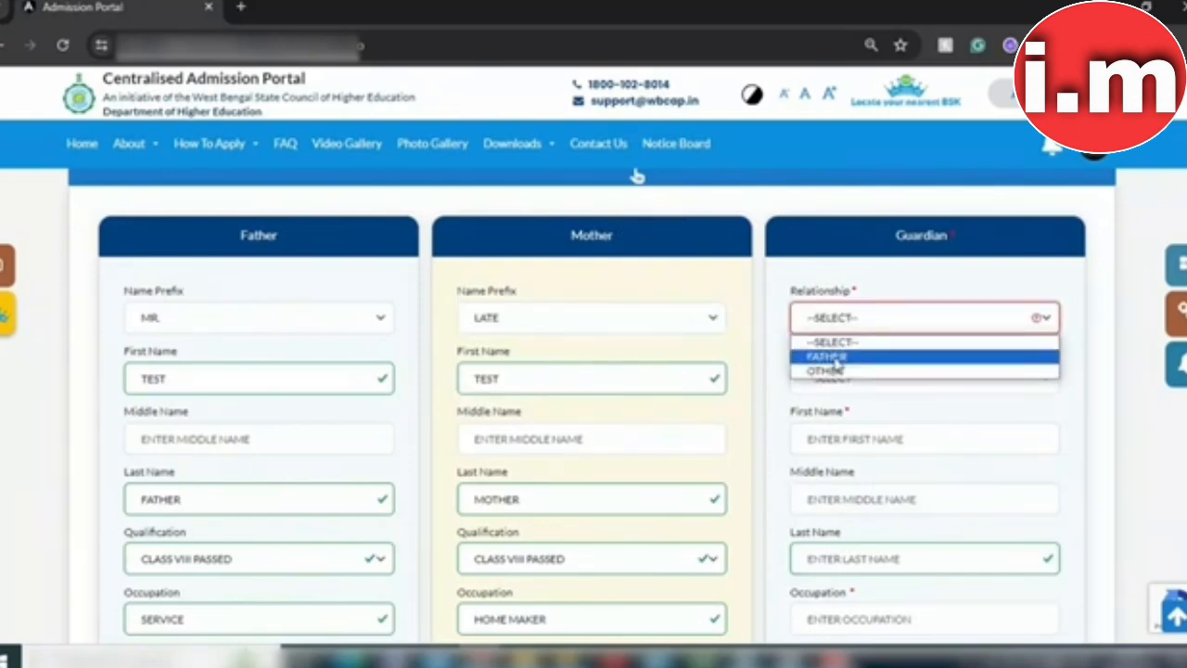
left_click(835, 357)
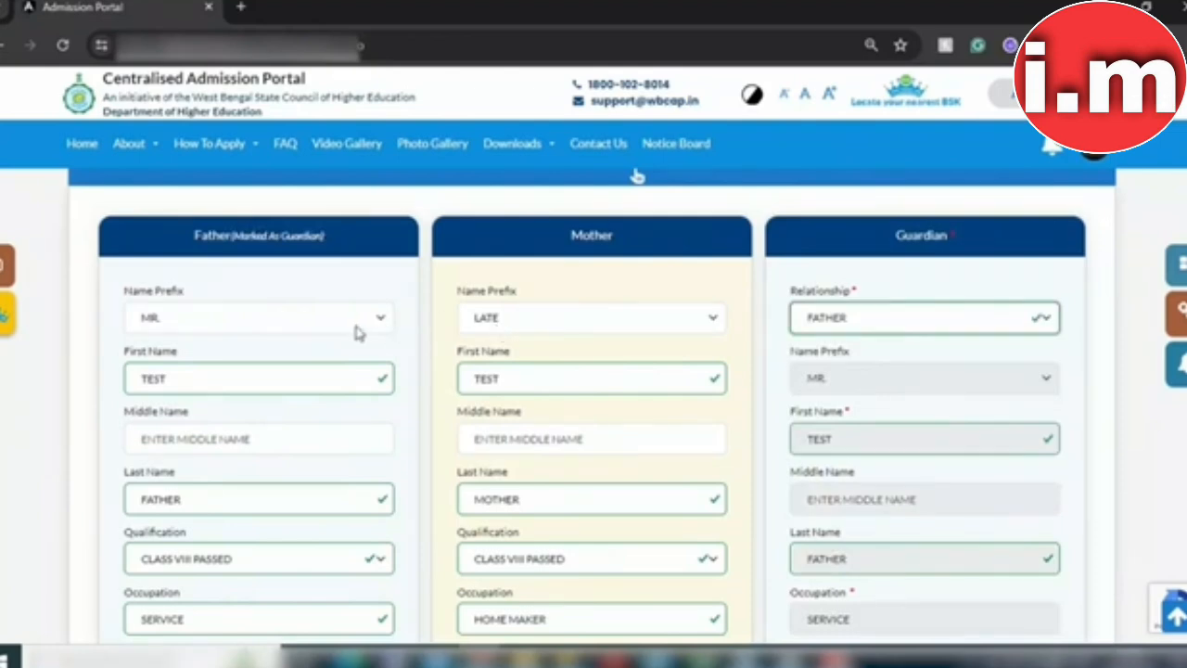
scroll(637, 176, "down", 3)
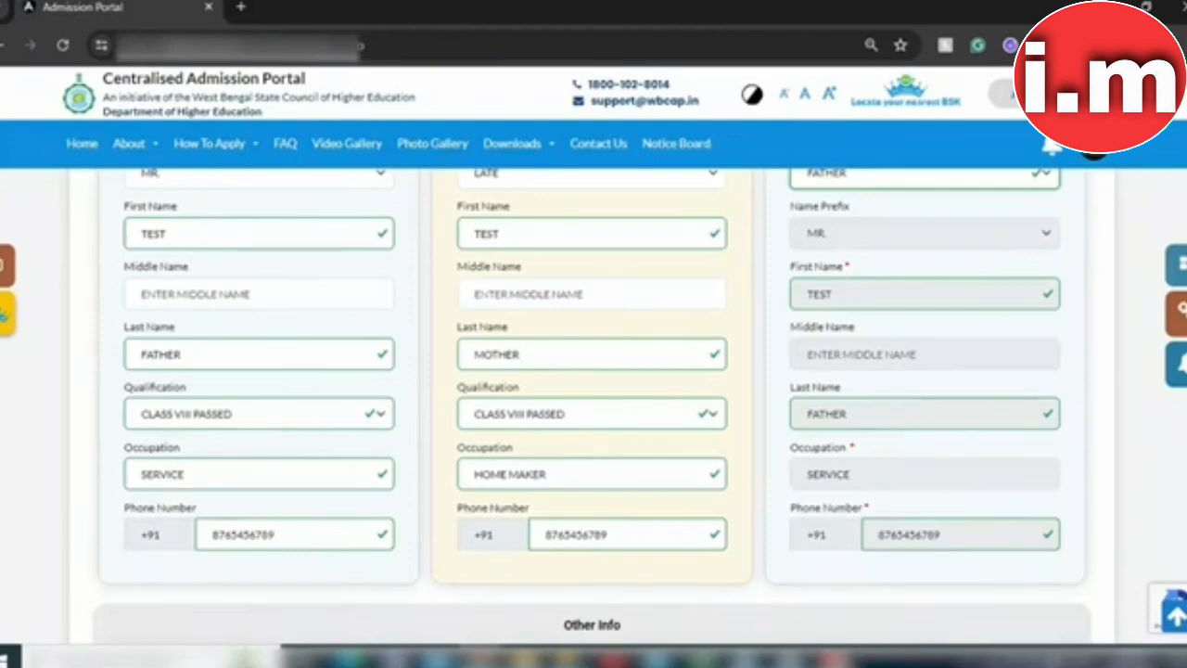
Step: Enter annual income 876665660, then Save & Continue and confirm with OK
scroll(592, 406, "down", 1)
scroll(568, 459, "down", 3)
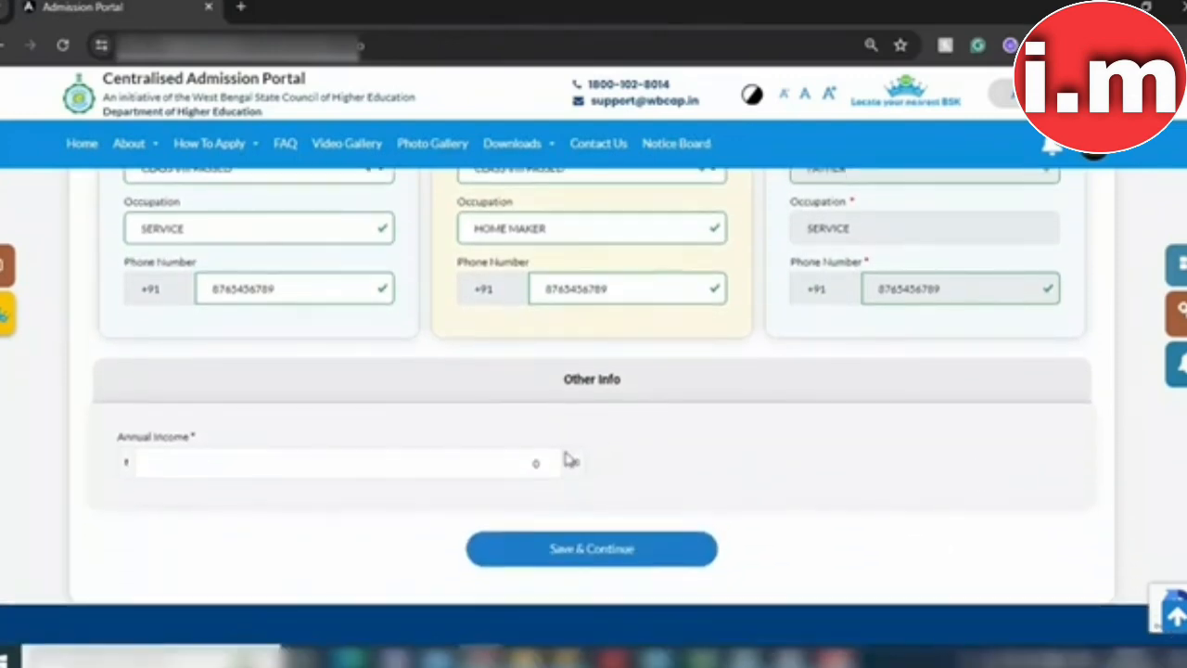
left_click(452, 470)
type("876665660")
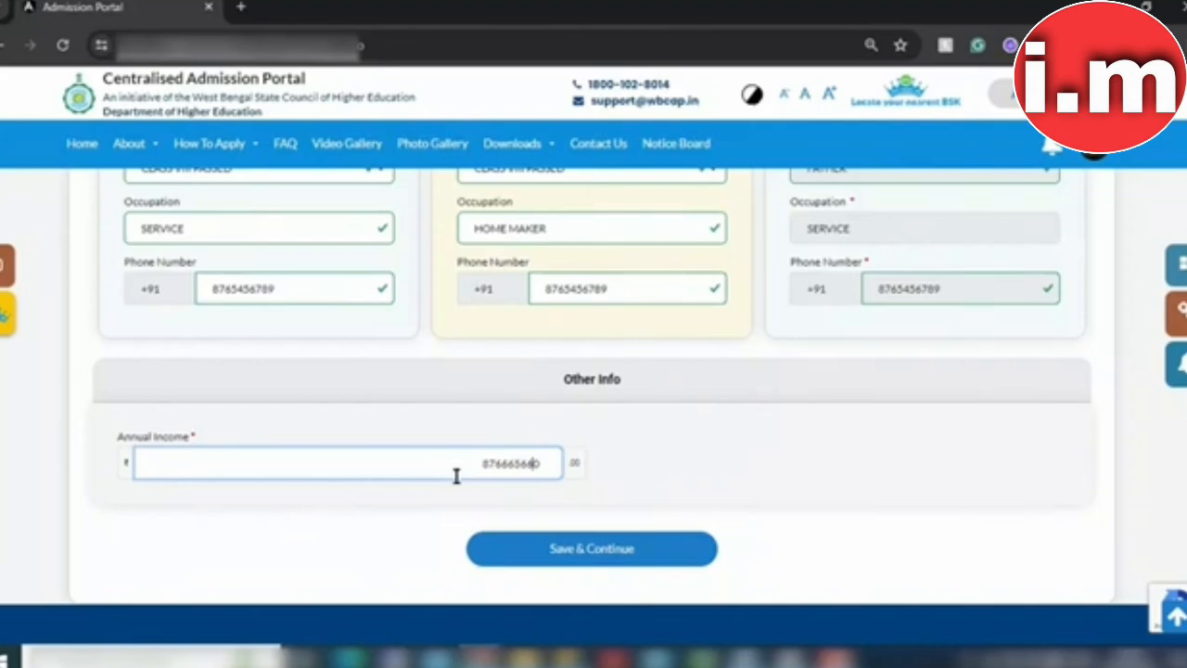
left_click(592, 565)
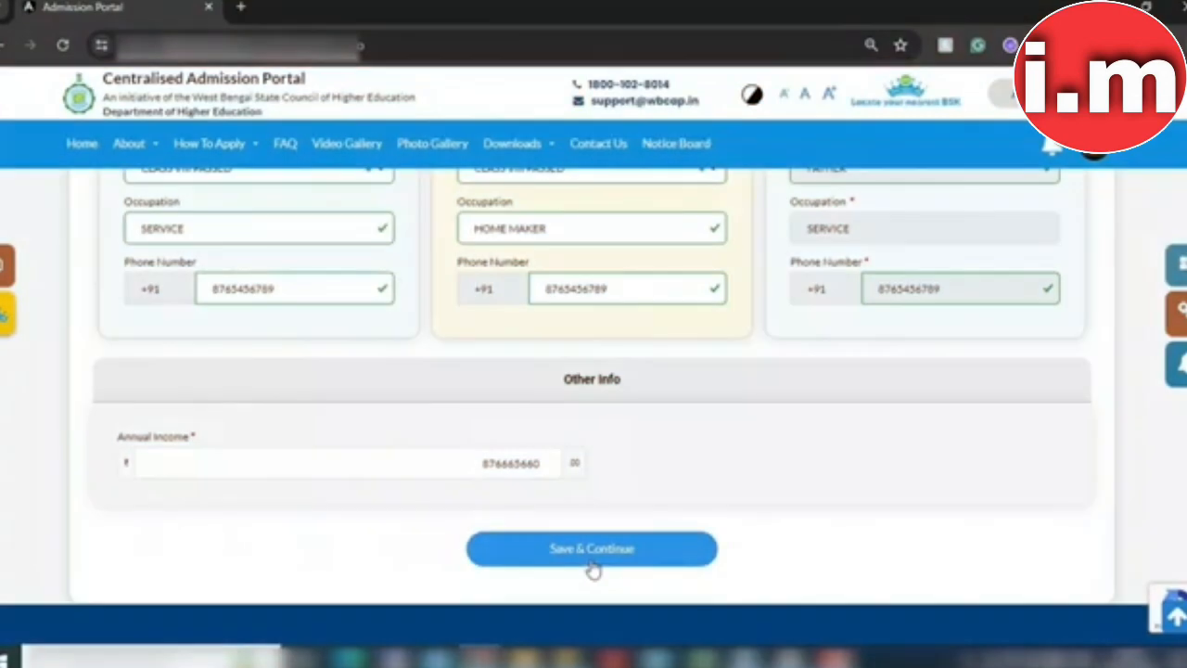
left_click(591, 567)
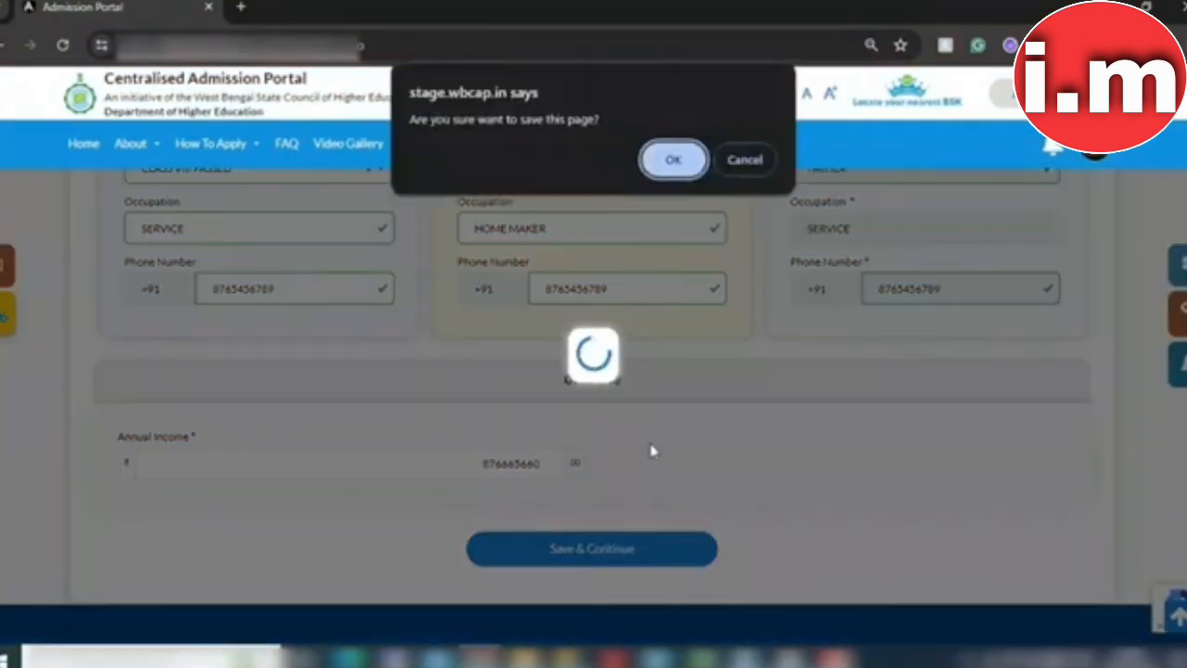
left_click(674, 160)
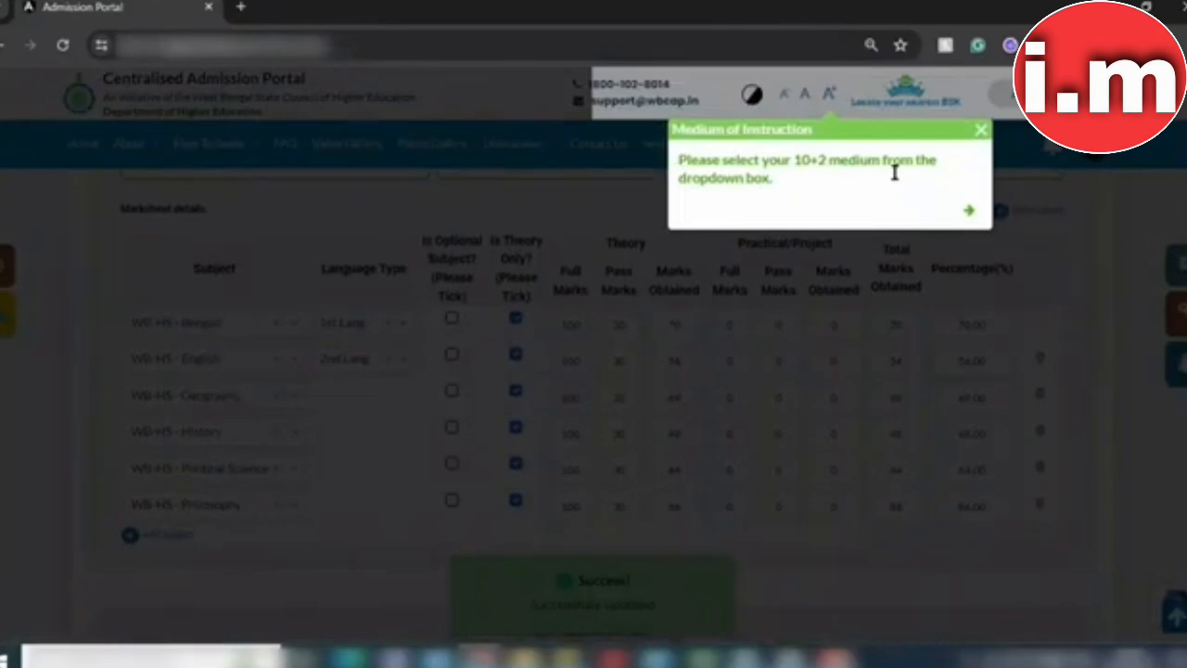
Step: Dismiss the medium-of-instruction tip and review the 10+2 marksheet, trying Add Subject once
left_click(983, 134)
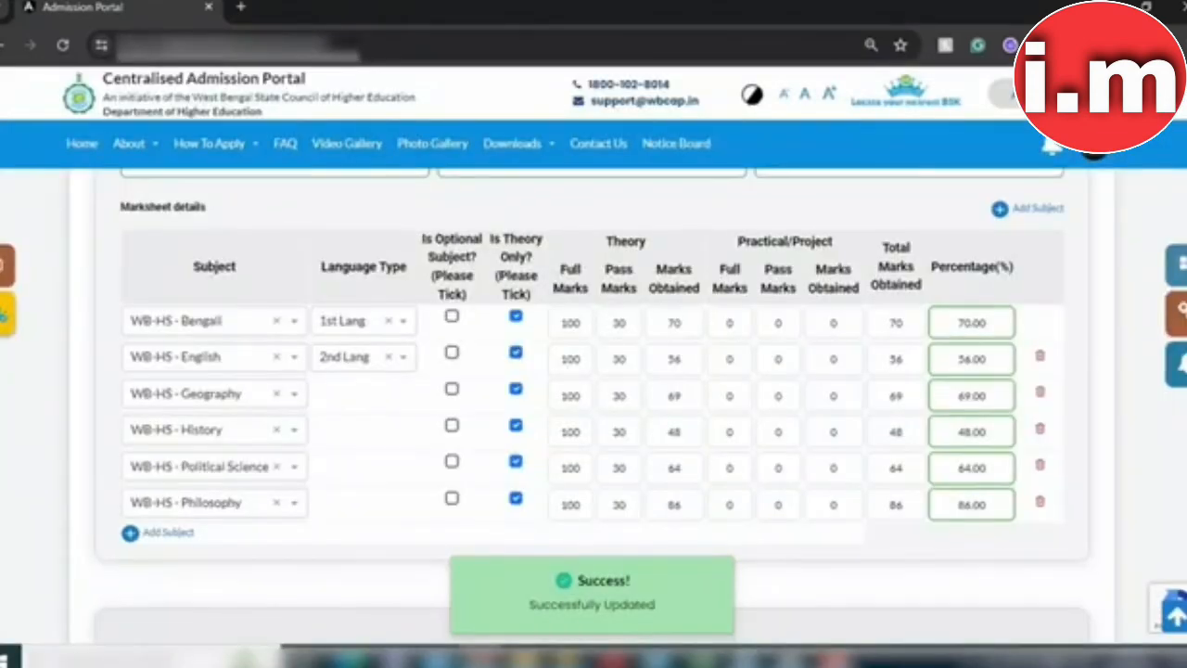
scroll(593, 408, "down", 2)
scroll(593, 408, "up", 2)
scroll(593, 188, "up", 3)
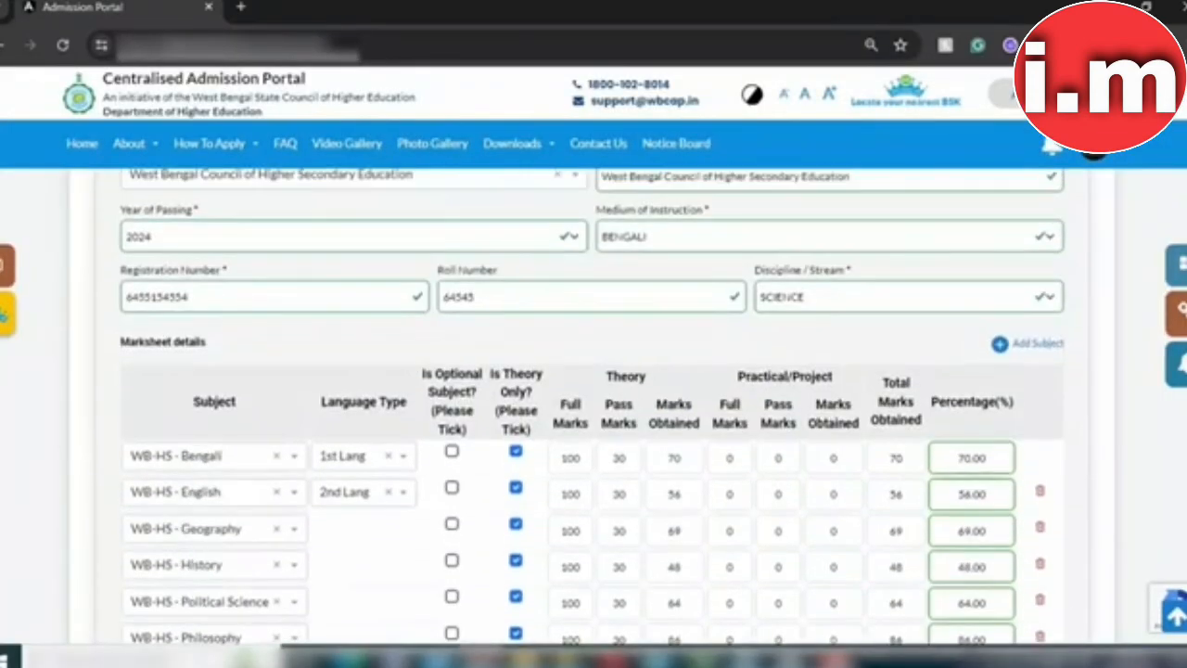
scroll(592, 188, "up", 2)
scroll(593, 205, "down", 1)
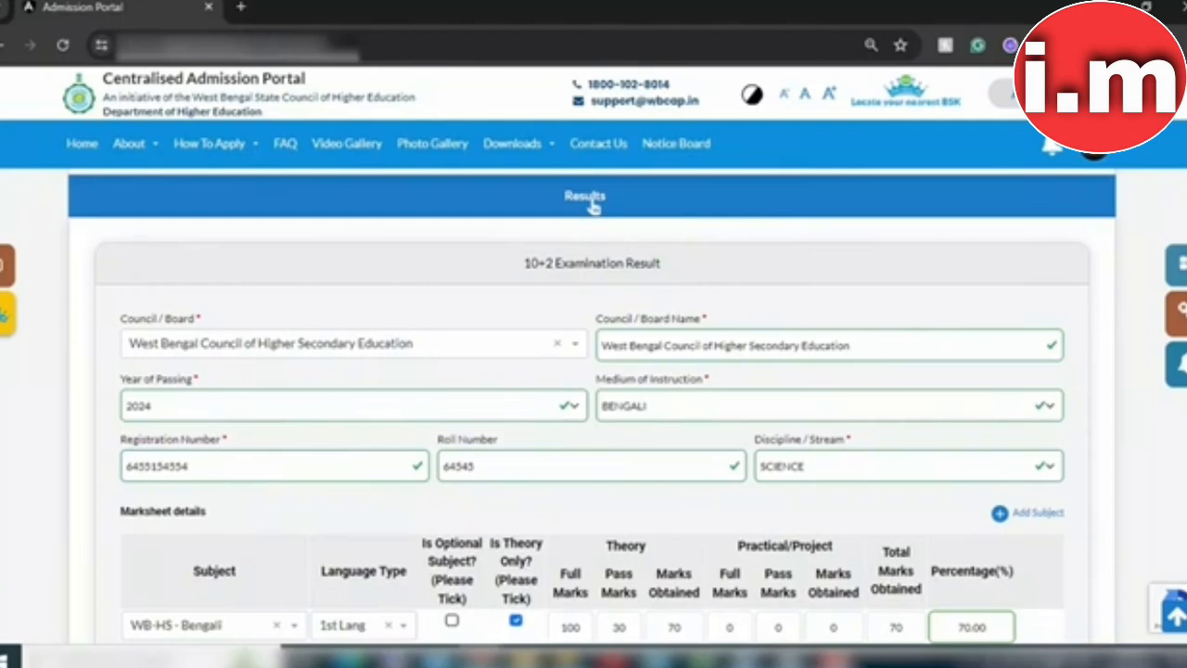
scroll(592, 204, "down", 2)
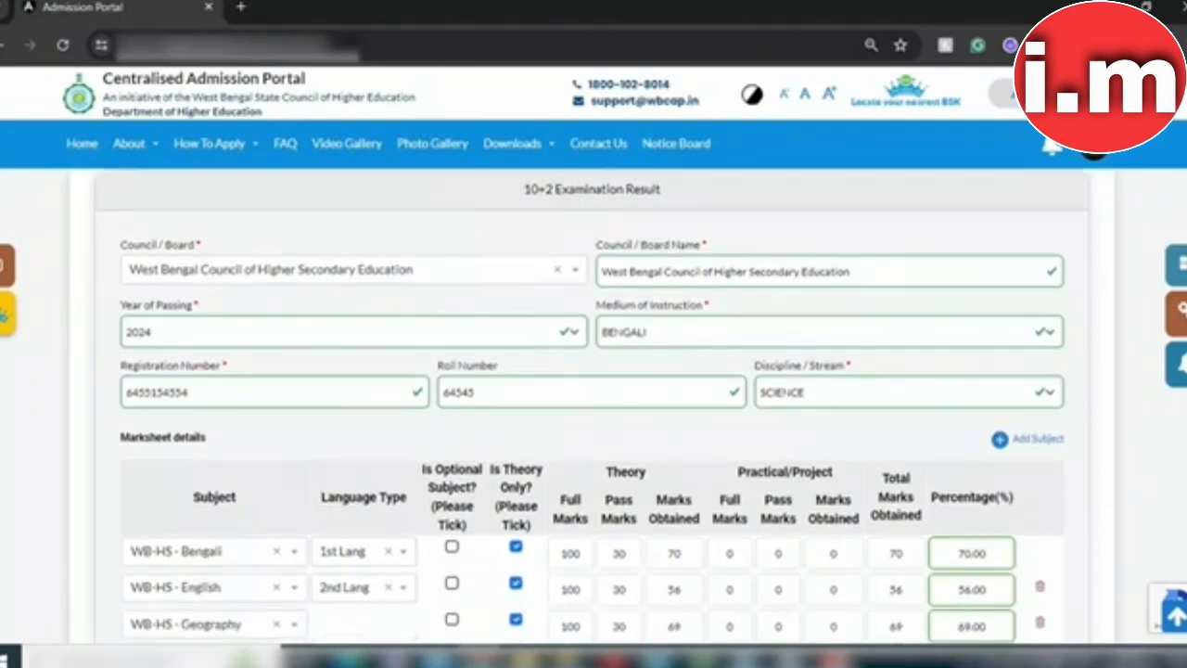
scroll(591, 411, "down", 3)
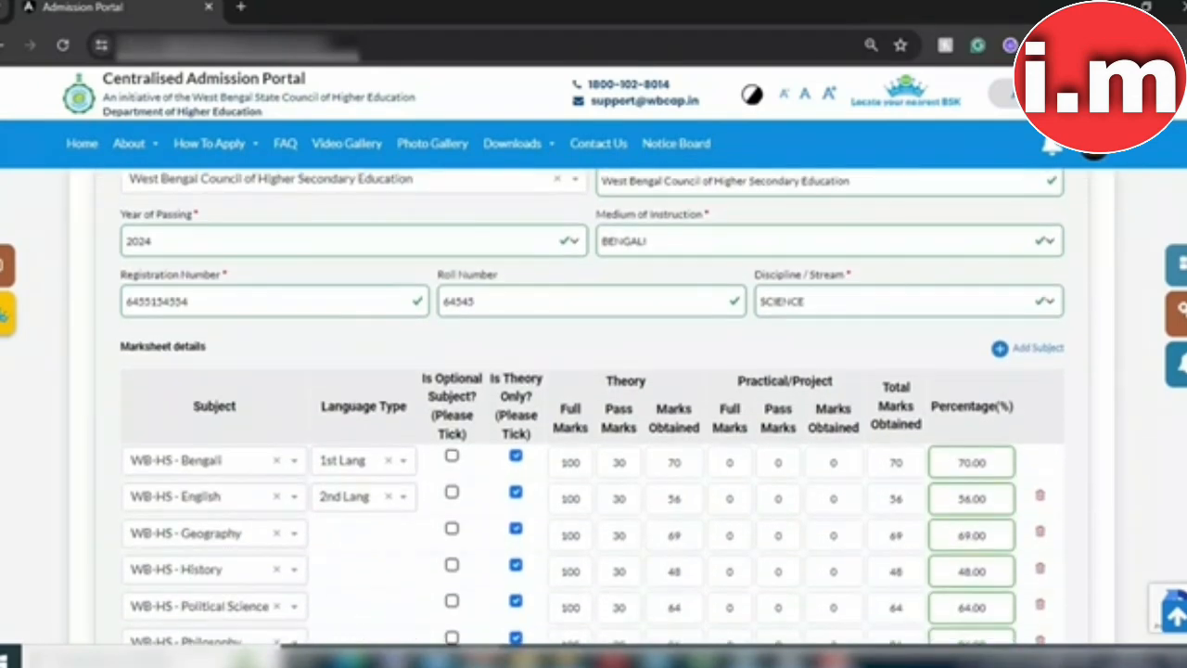
scroll(594, 408, "down", 3)
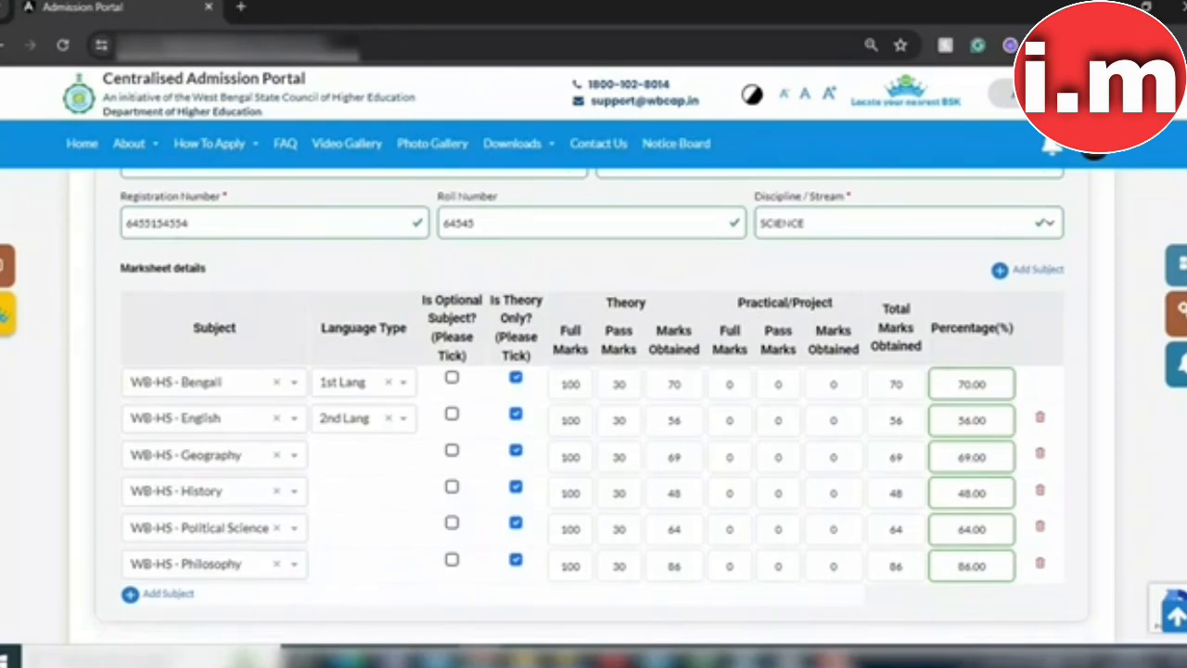
scroll(594, 398, "down", 2)
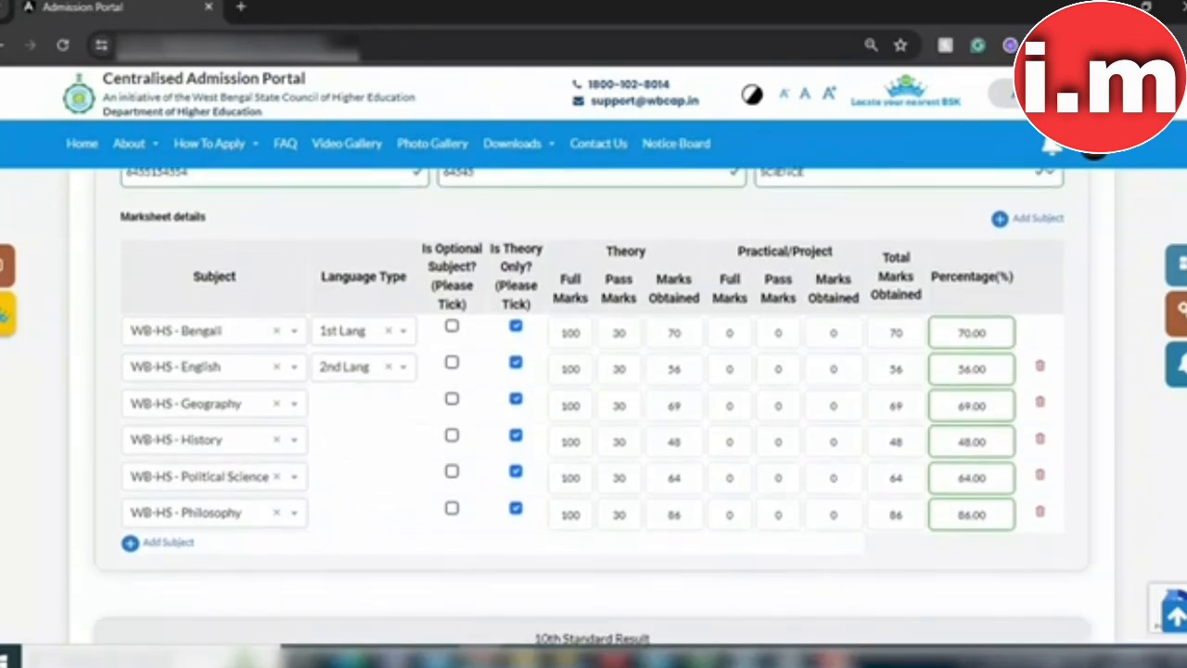
scroll(594, 408, "down", 1)
scroll(594, 408, "down", 1)
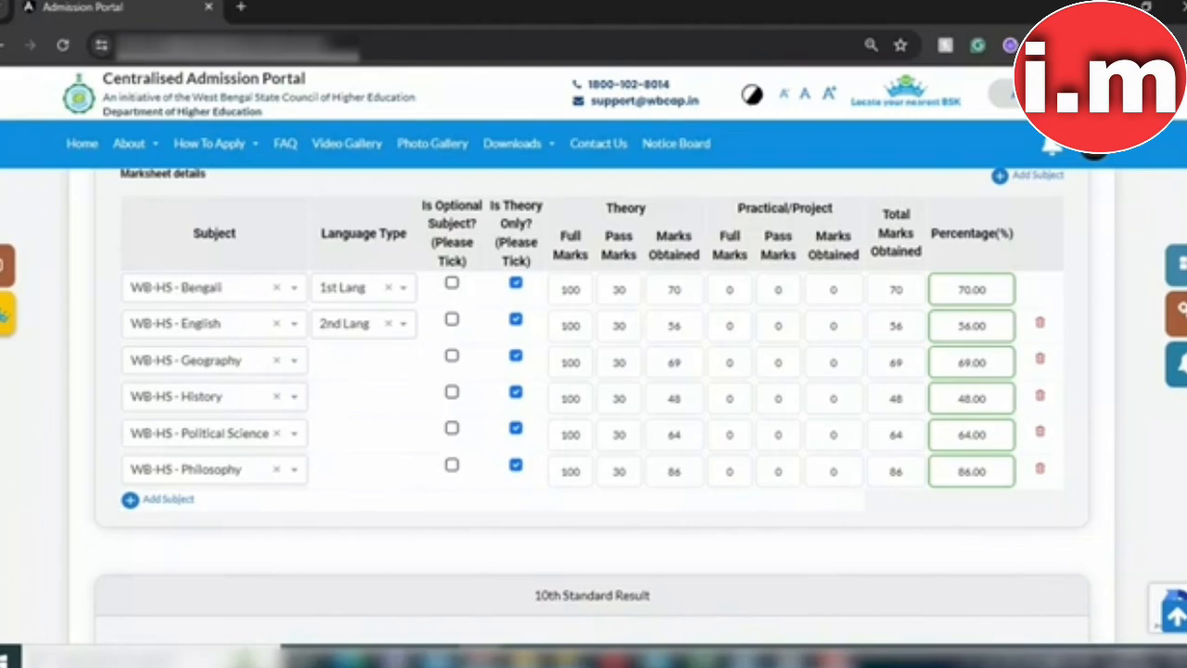
left_click(153, 505)
scroll(594, 408, "down", 5)
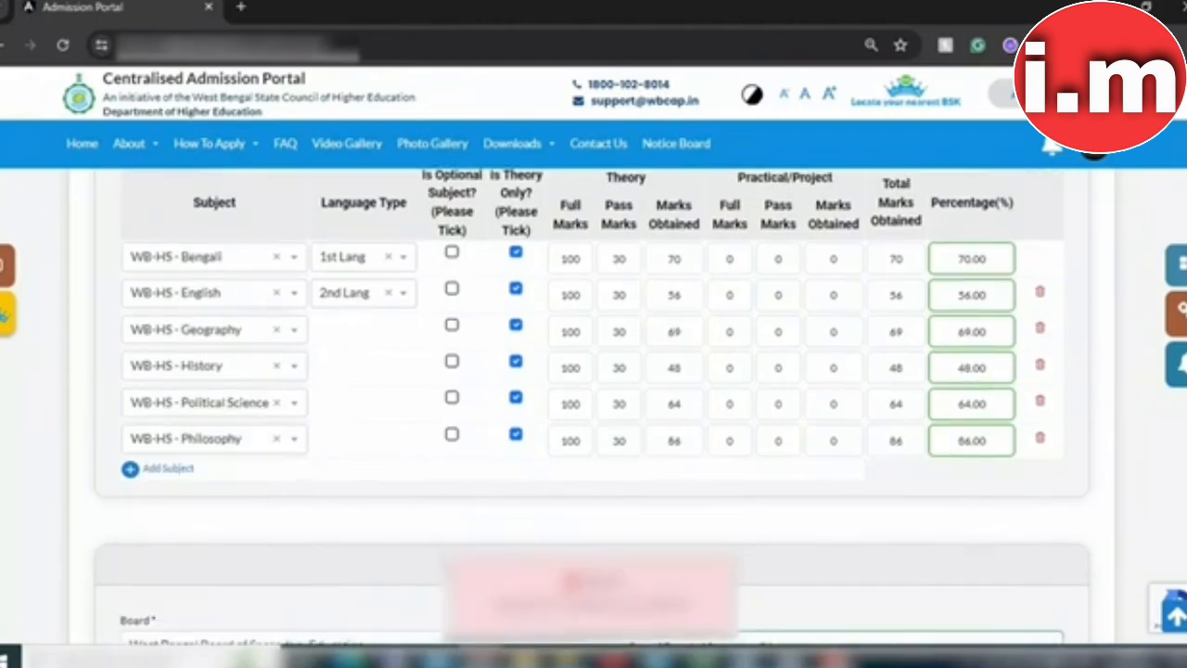
scroll(594, 408, "down", 6)
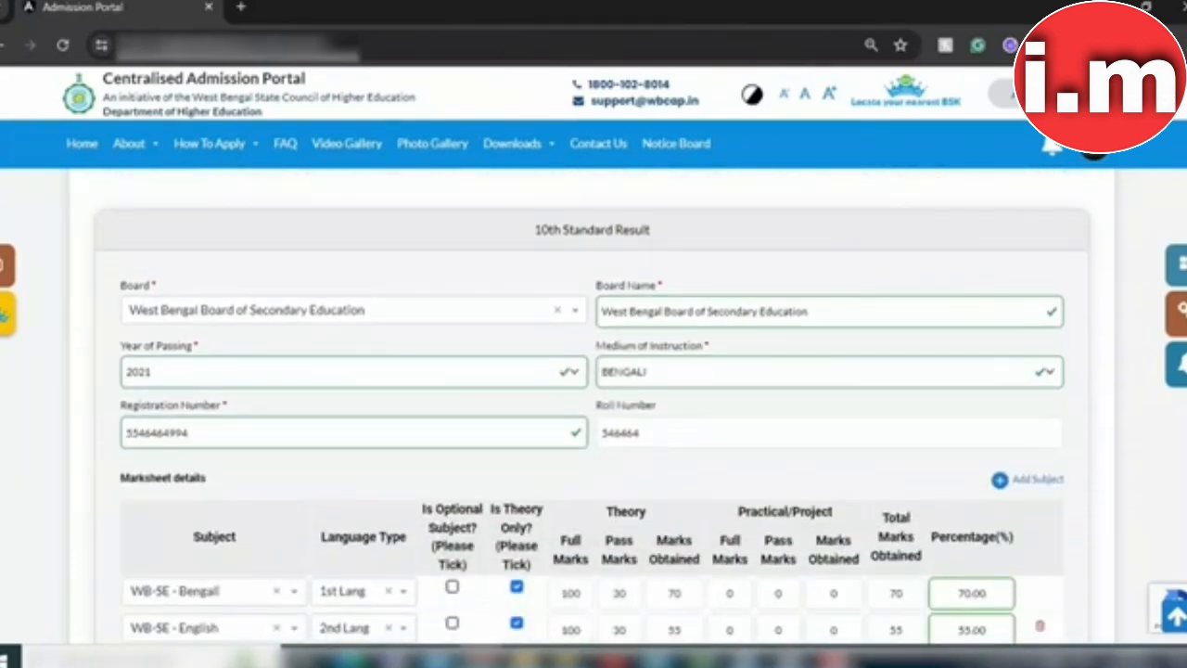
scroll(594, 408, "up", 10)
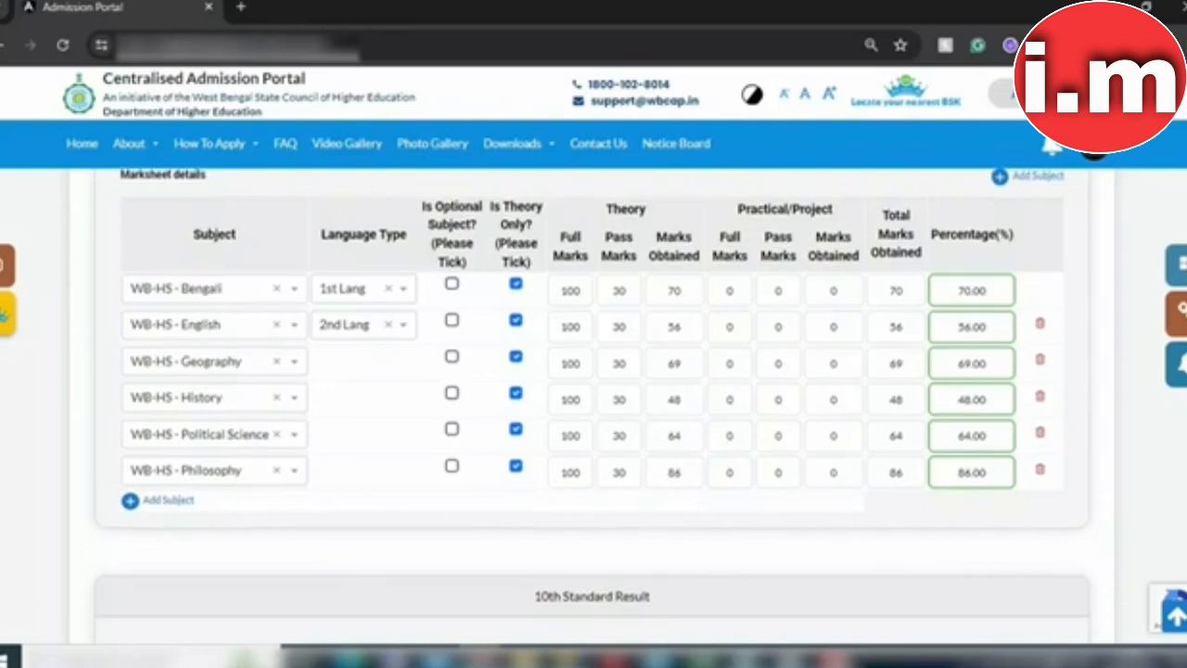
Step: Scroll through the 10th Standard Result: WBBSE, 2021, BENGALI medium, seven subjects
scroll(593, 408, "down", 2)
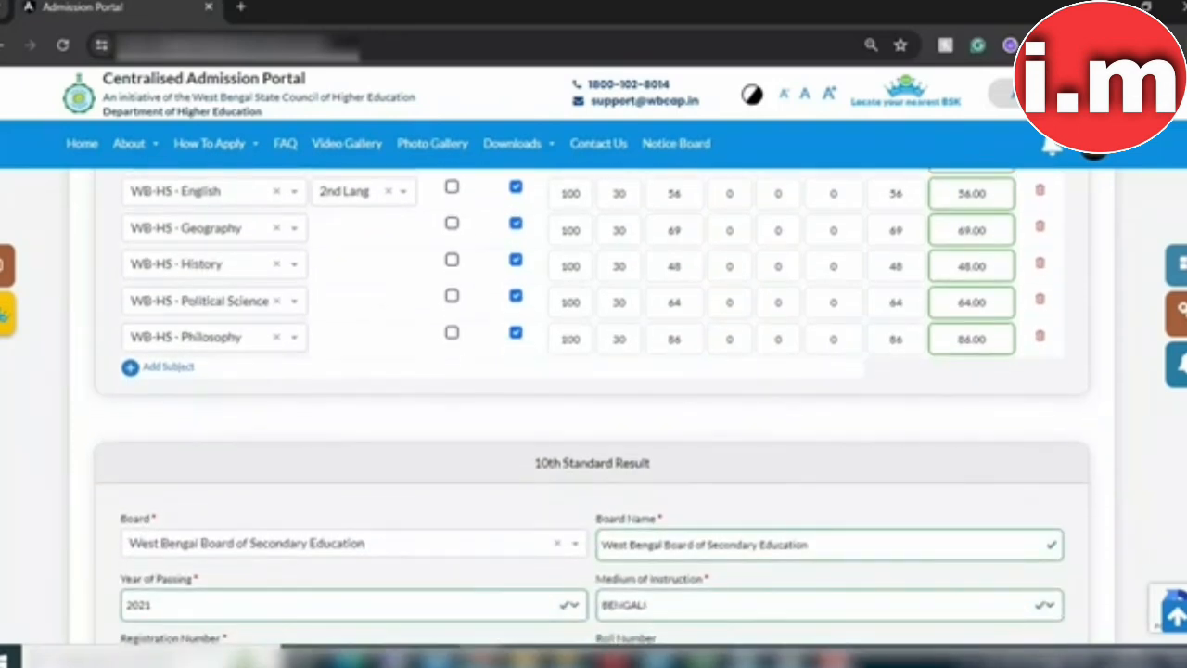
scroll(593, 408, "down", 1)
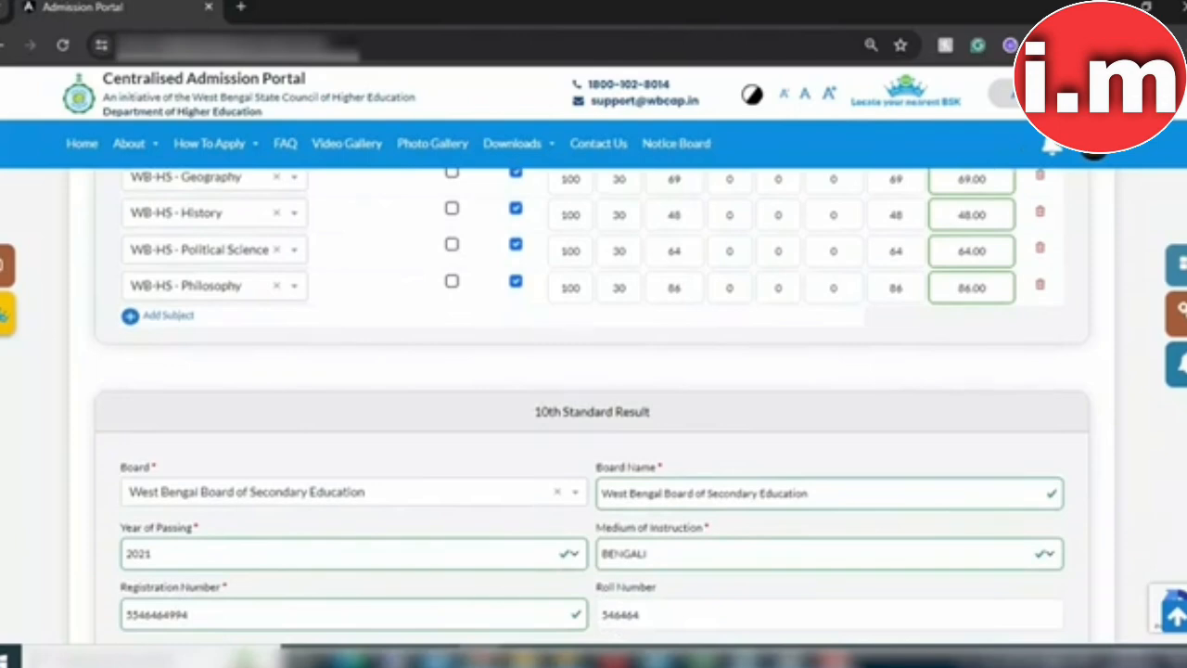
scroll(593, 408, "down", 1)
scroll(594, 408, "down", 3)
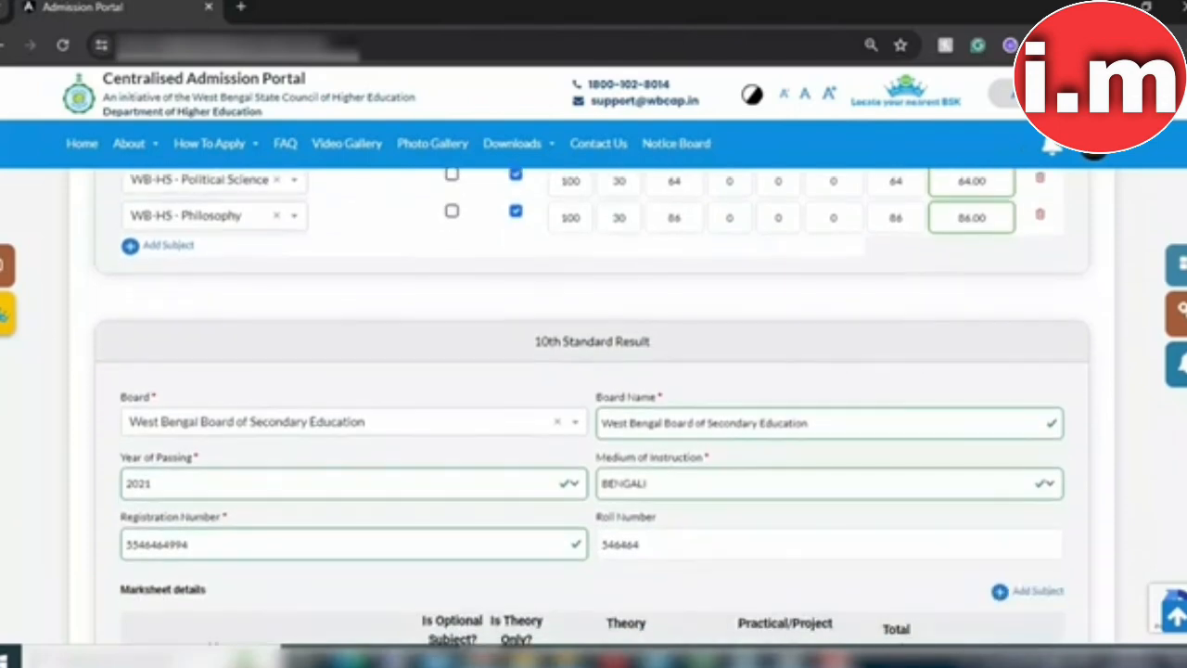
scroll(593, 408, "down", 2)
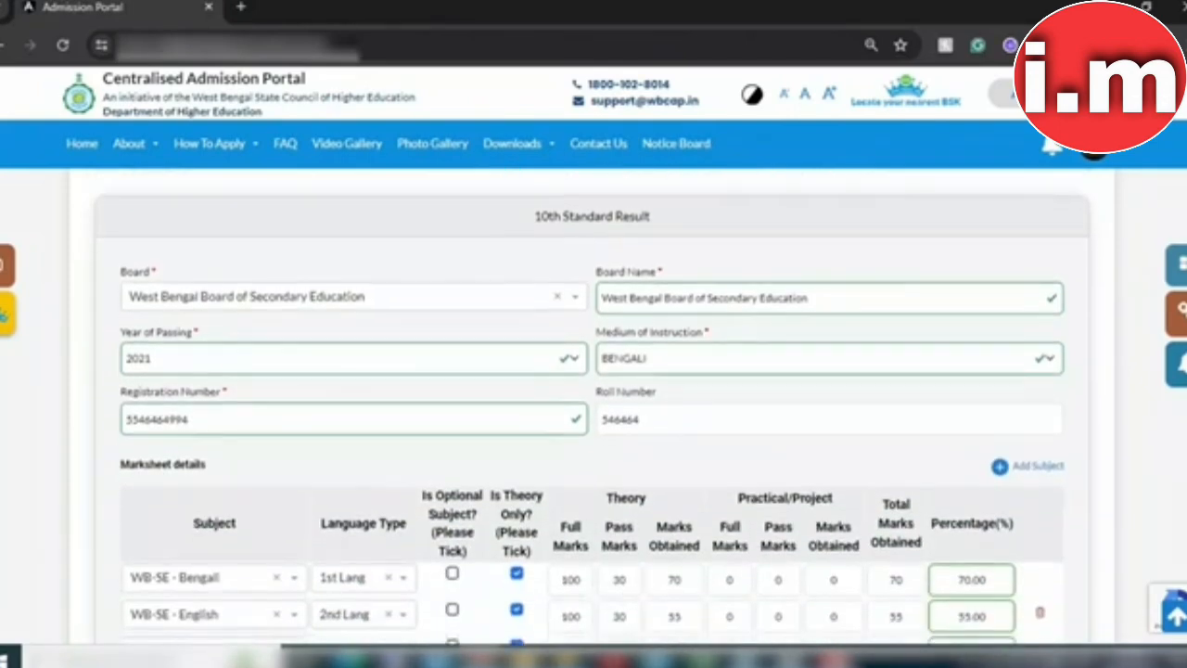
scroll(593, 408, "down", 4)
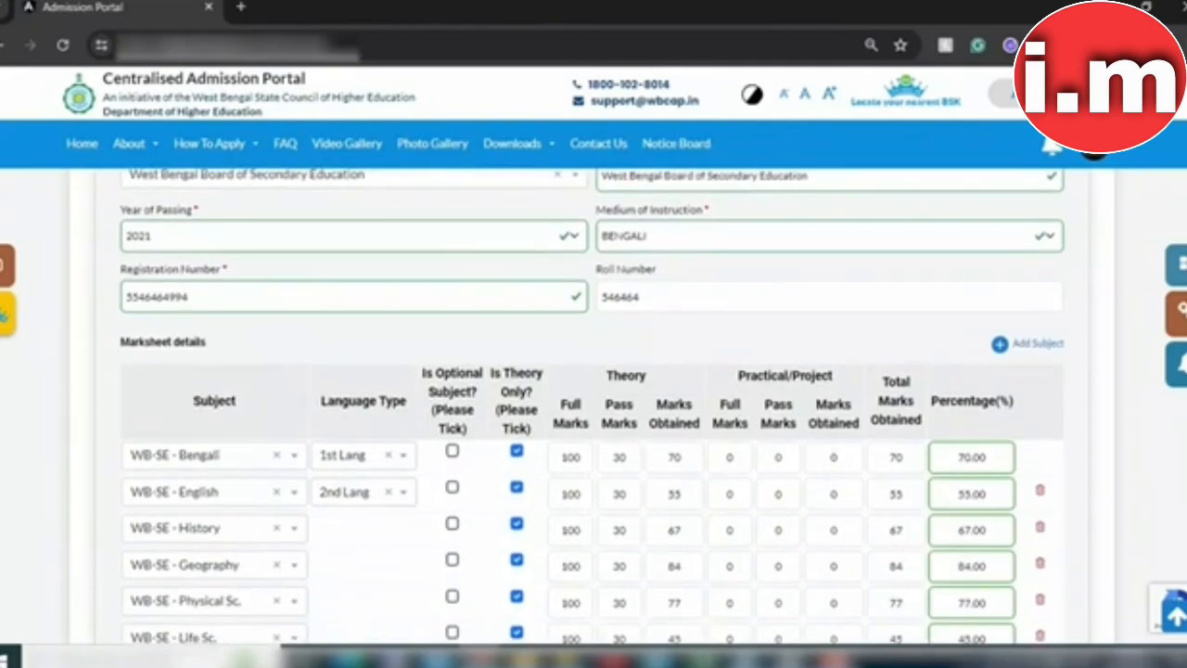
scroll(594, 408, "down", 3)
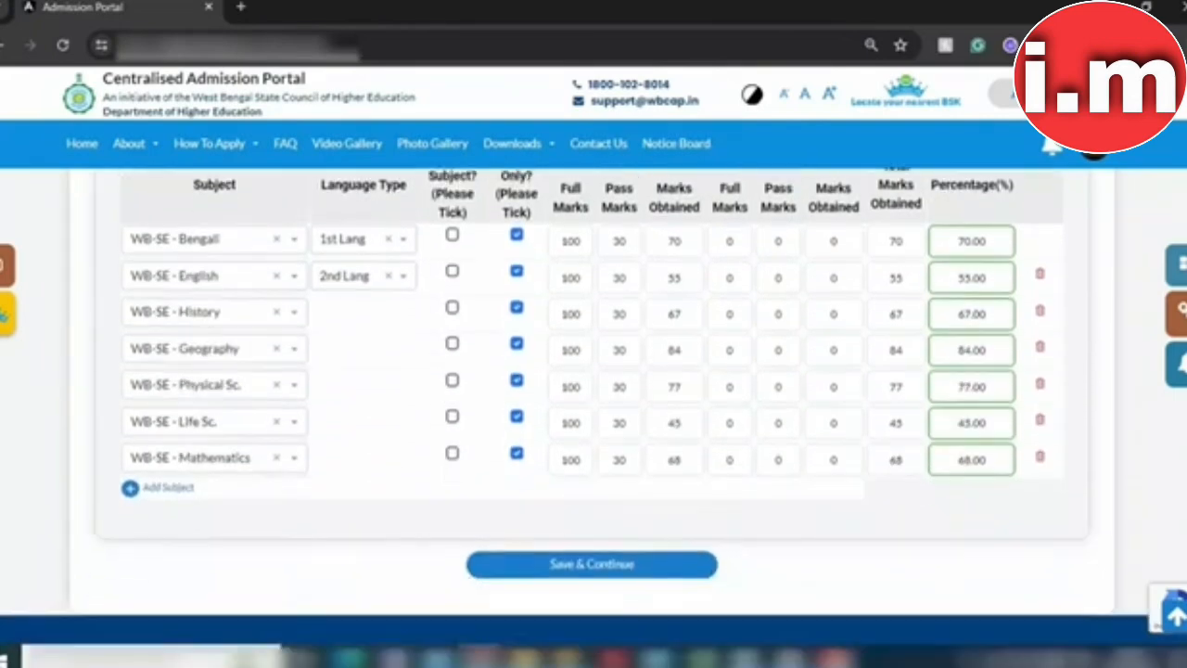
Step: Save the 10th-standard marks and go to the Documents step, dismissing the upload guide
left_click(660, 573)
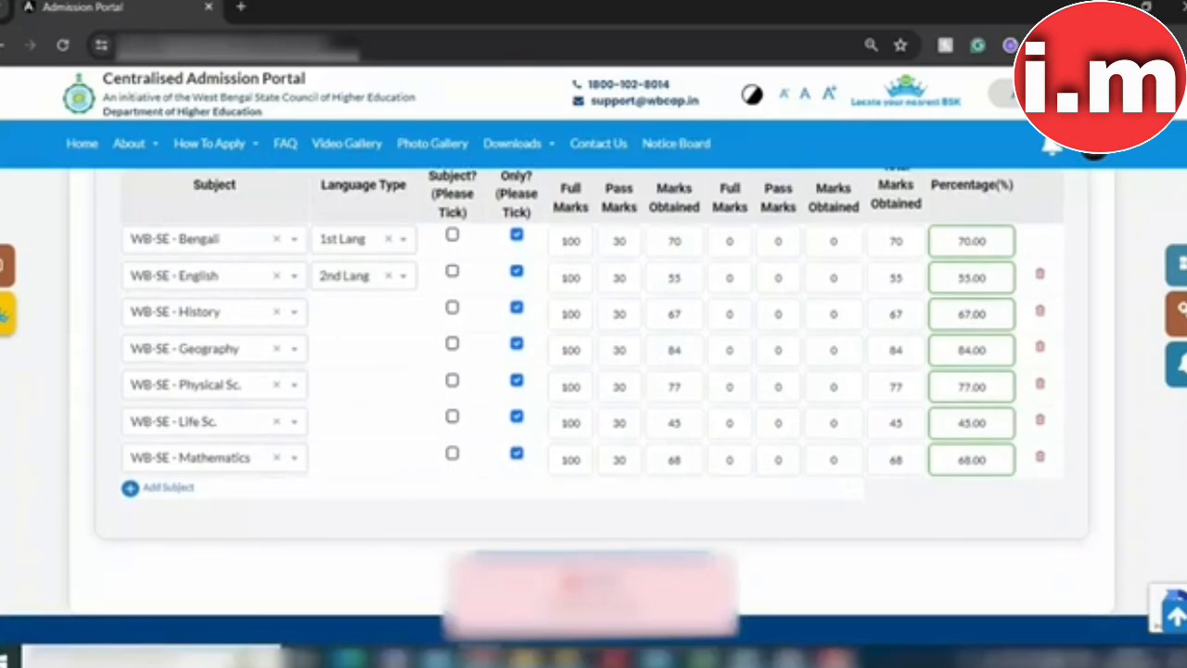
scroll(595, 354, "up", 13)
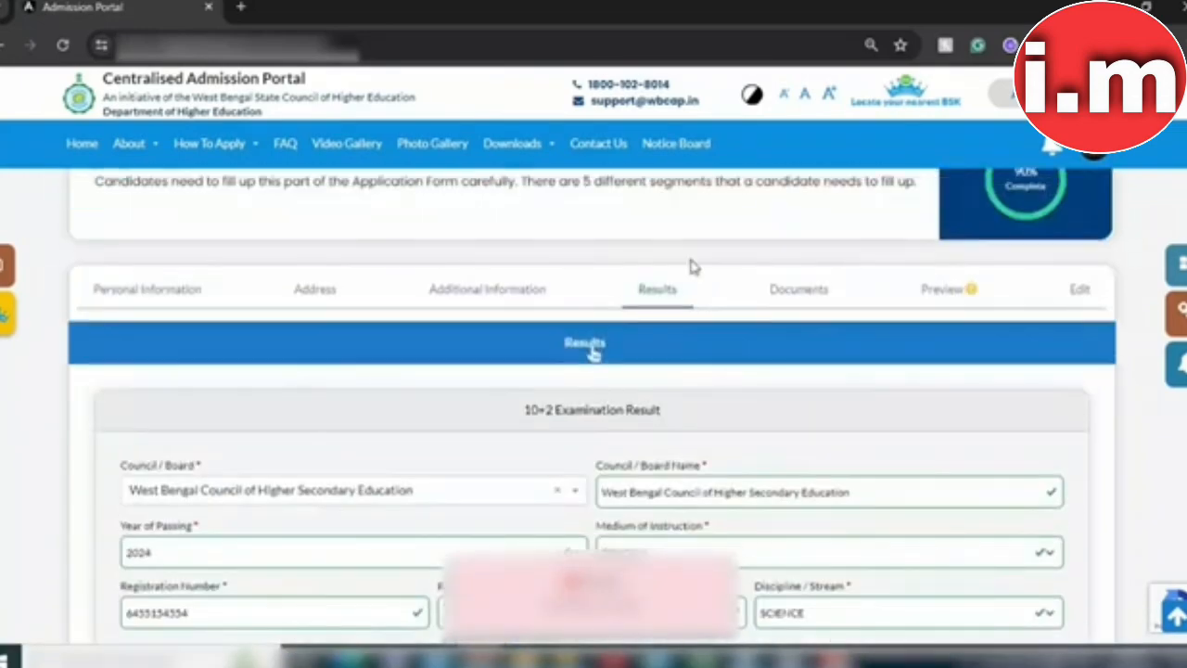
left_click(809, 293)
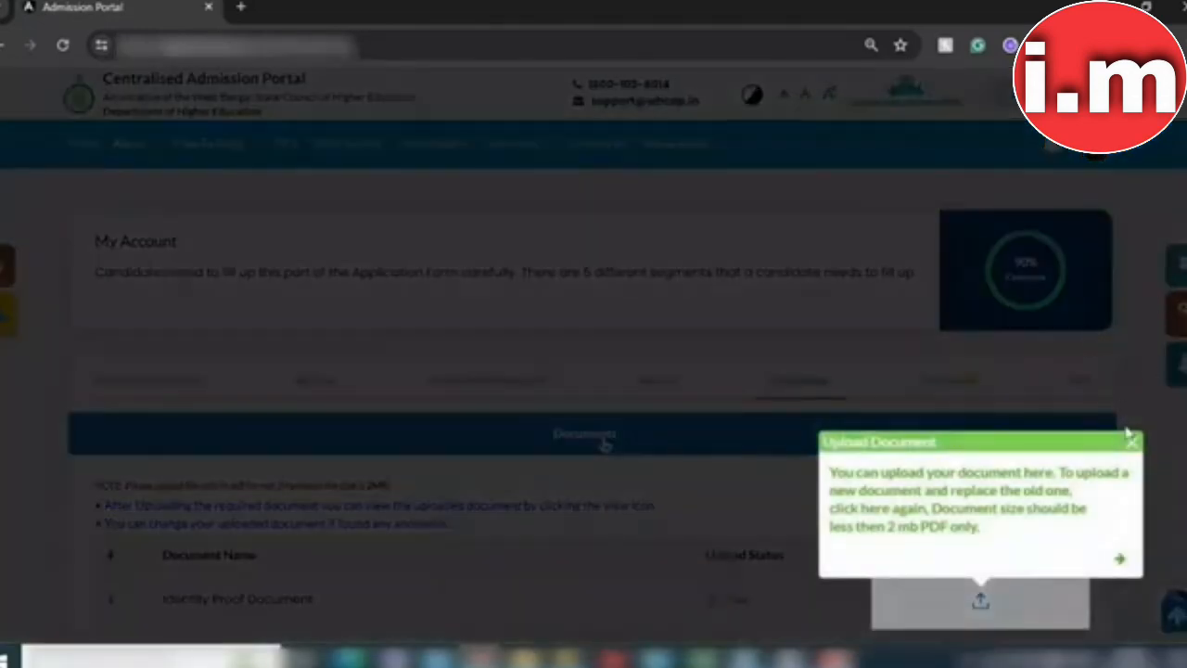
left_click(1131, 441)
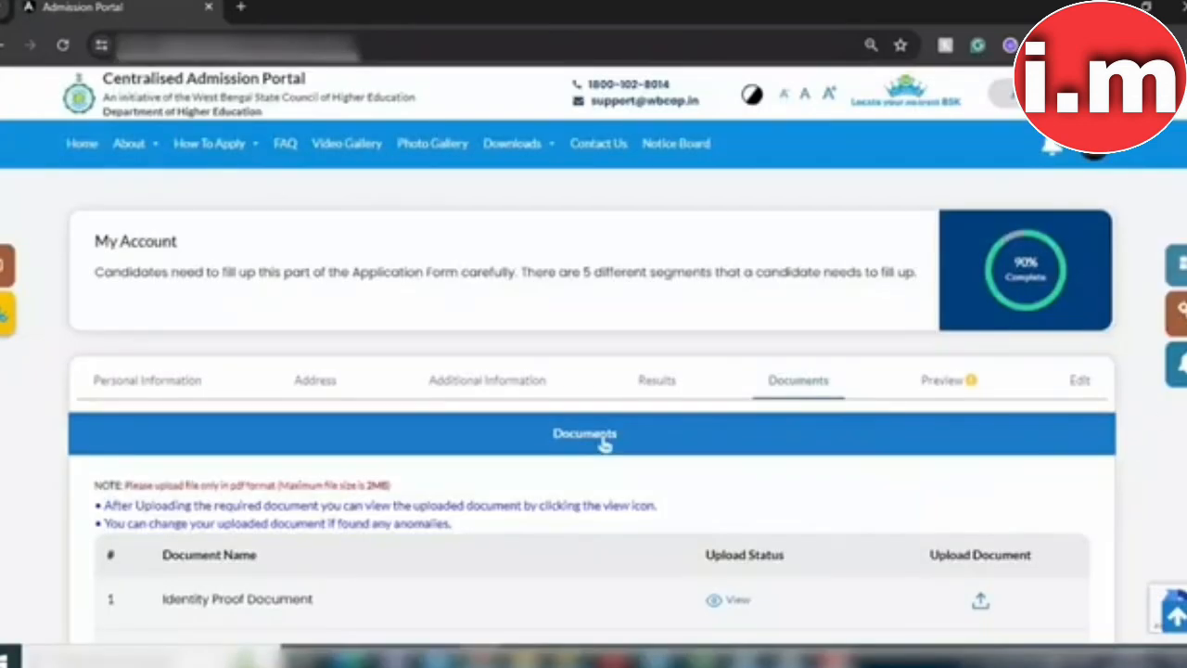
Step: View the uploaded Identity Proof Document PDF, then close it and return to the portal
scroll(605, 436, "down", 2)
scroll(604, 371, "down", 3)
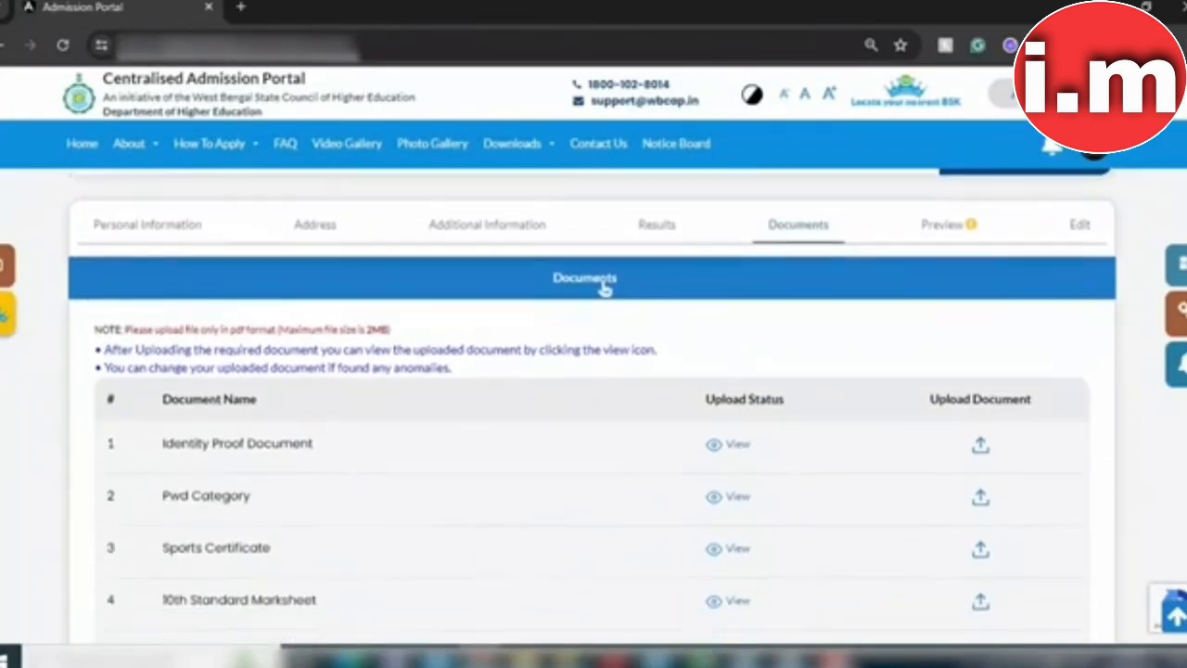
scroll(604, 230, "down", 1)
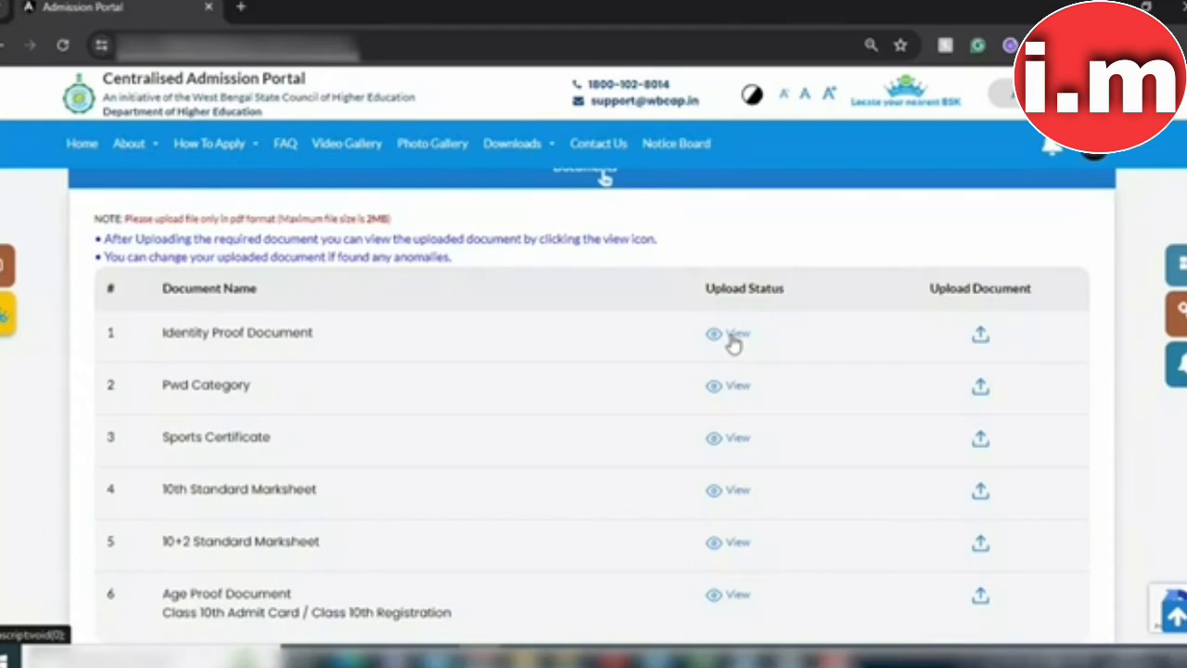
left_click(733, 341)
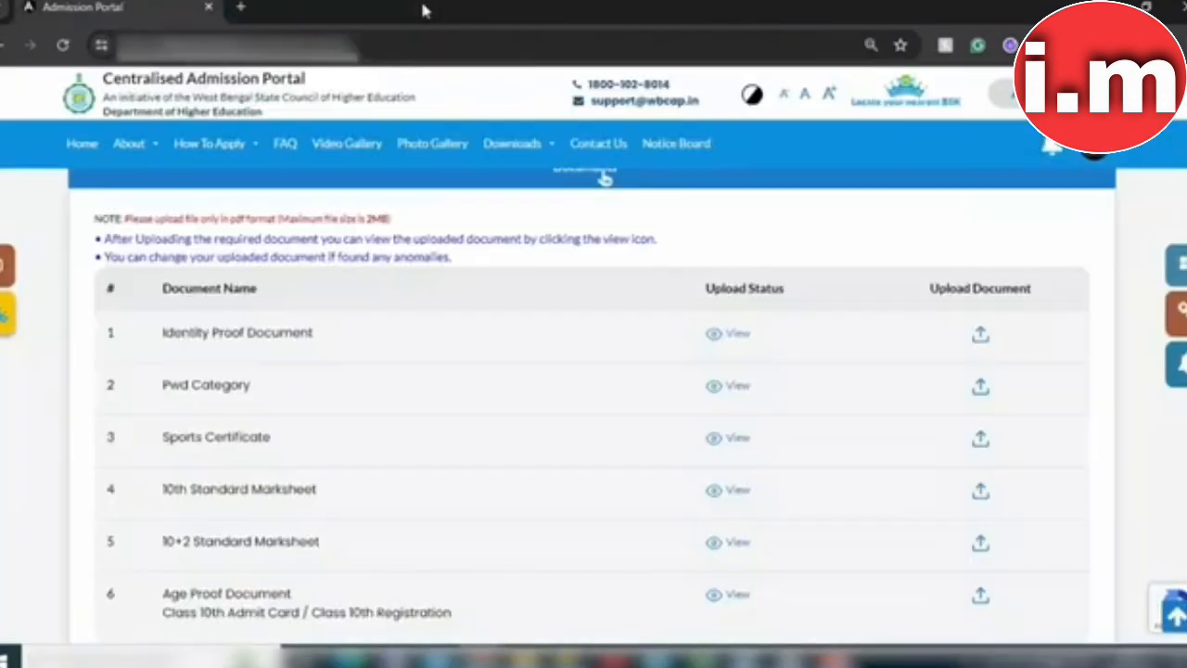
left_click(423, 6)
scroll(604, 178, "up", 1)
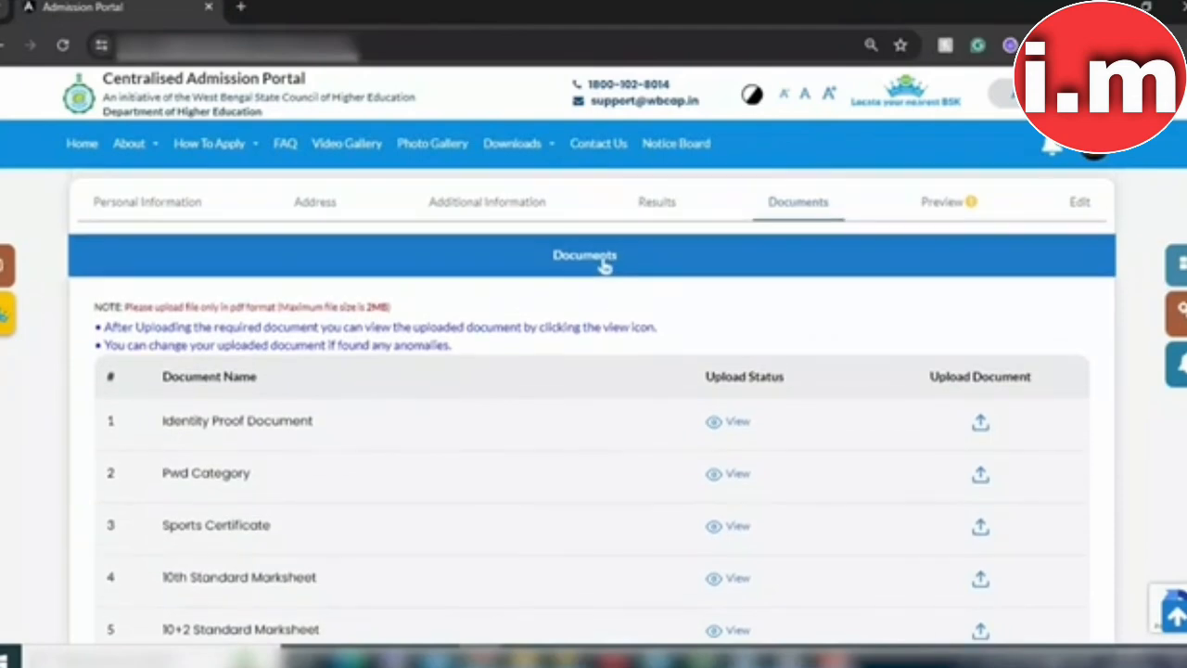
Step: Open the application Preview and tick 'Checked and verified by me' for Personal Information
left_click(946, 213)
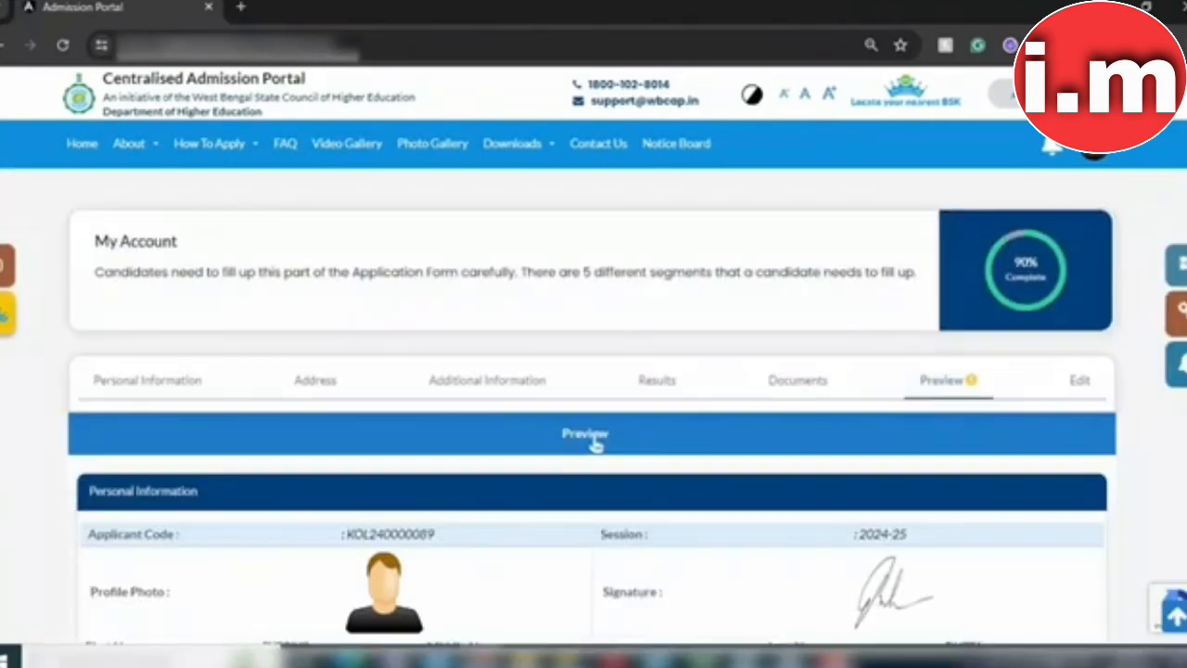
scroll(593, 443, "down", 5)
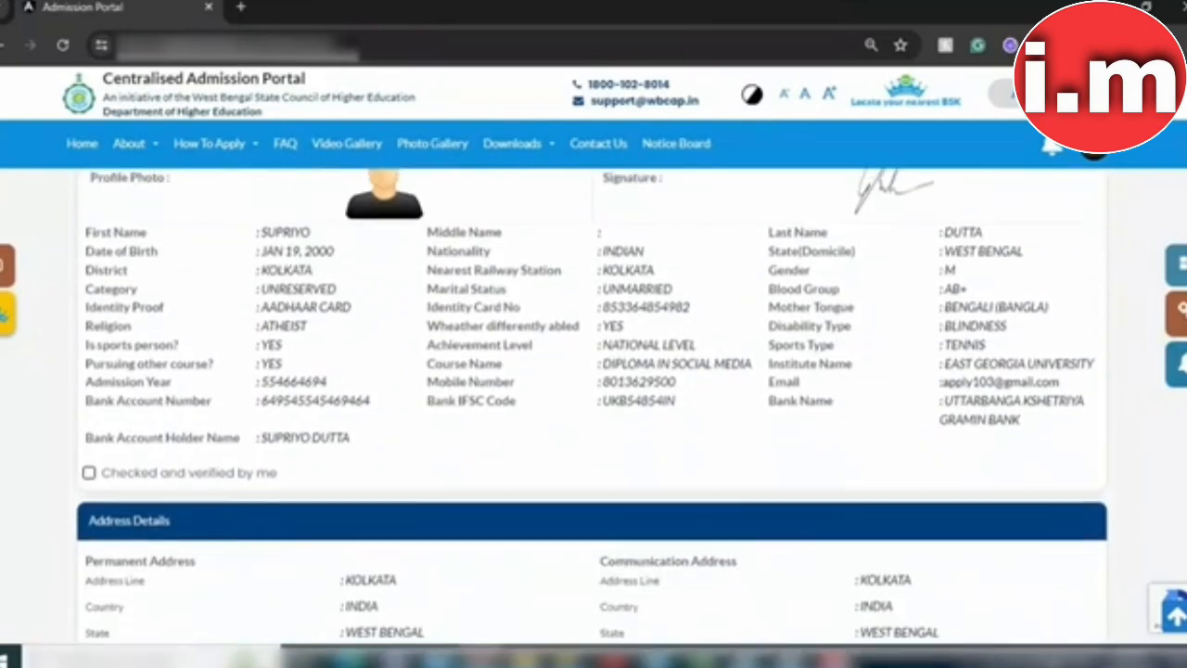
left_click(90, 463)
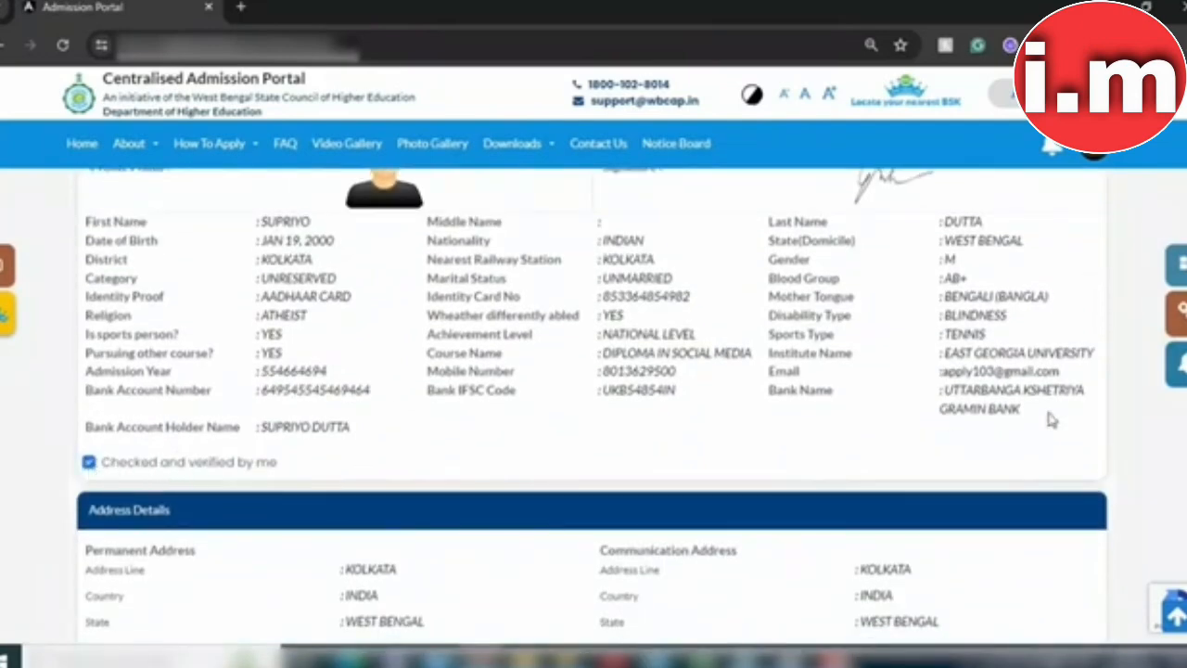
scroll(593, 414, "down", 3)
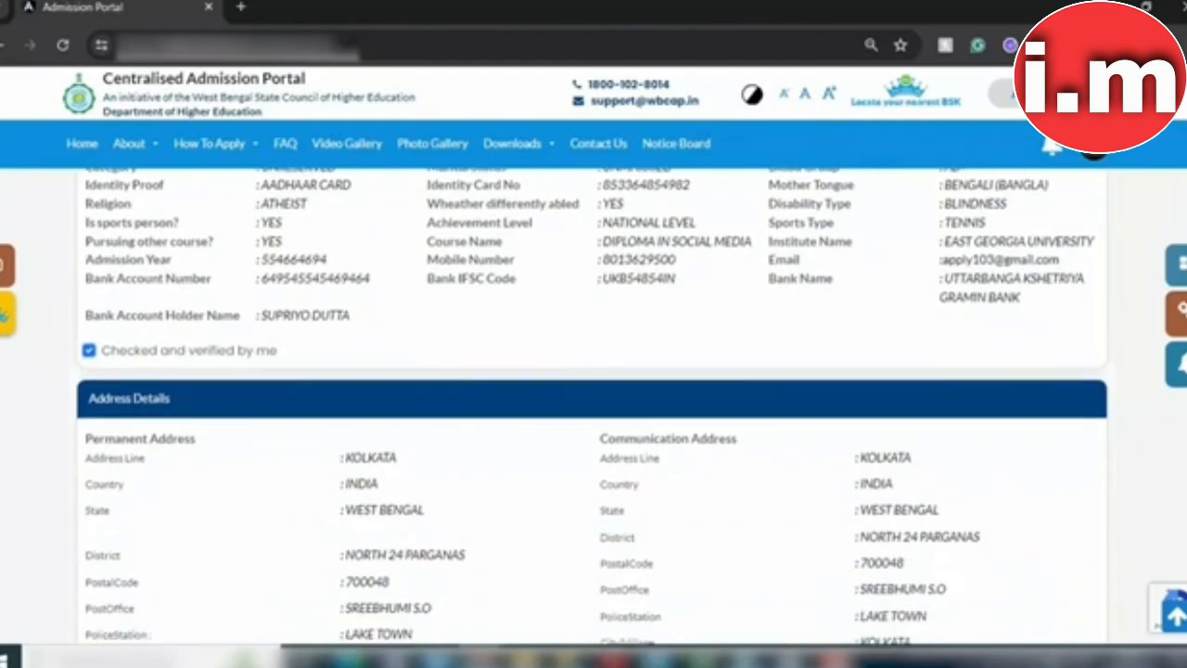
scroll(284, 345, "down", 2)
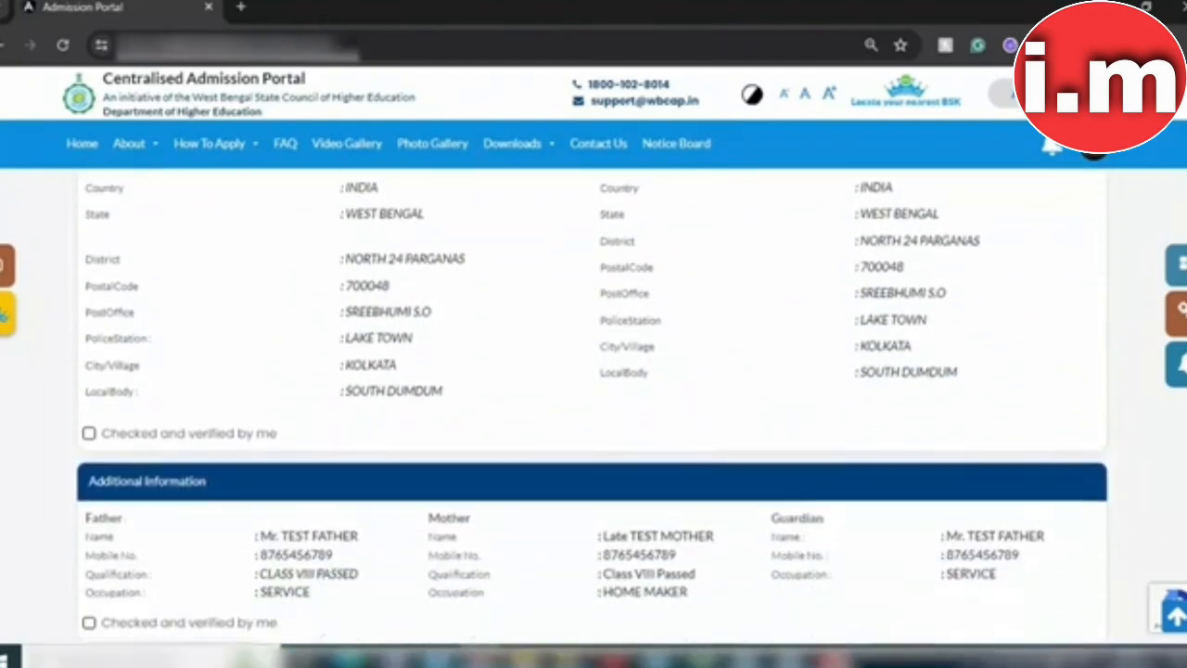
Step: Mark Address, Additional and Academic Information each as checked and verified
left_click(88, 388)
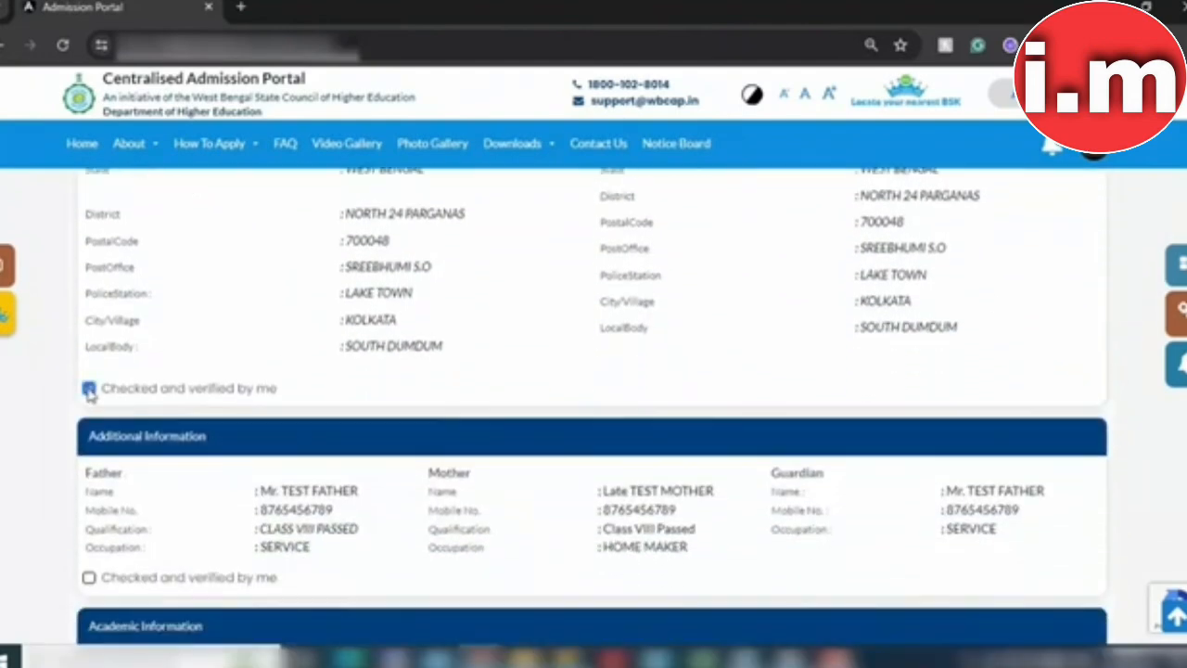
scroll(594, 414, "down", 2)
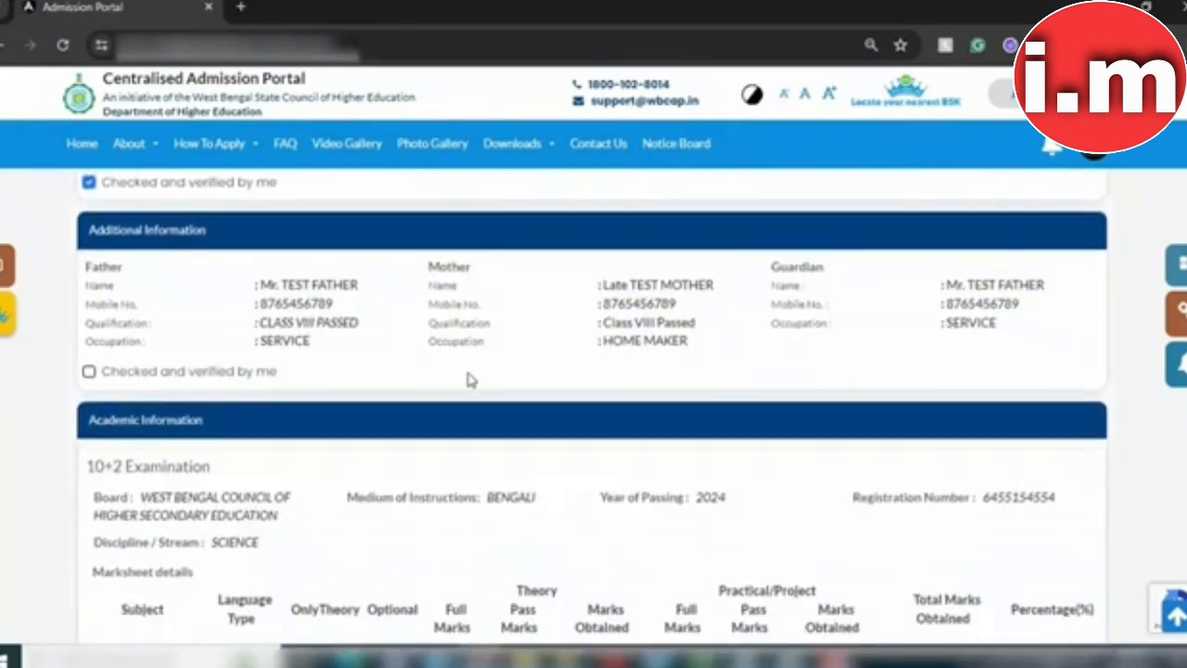
left_click(89, 372)
scroll(594, 416, "down", 5)
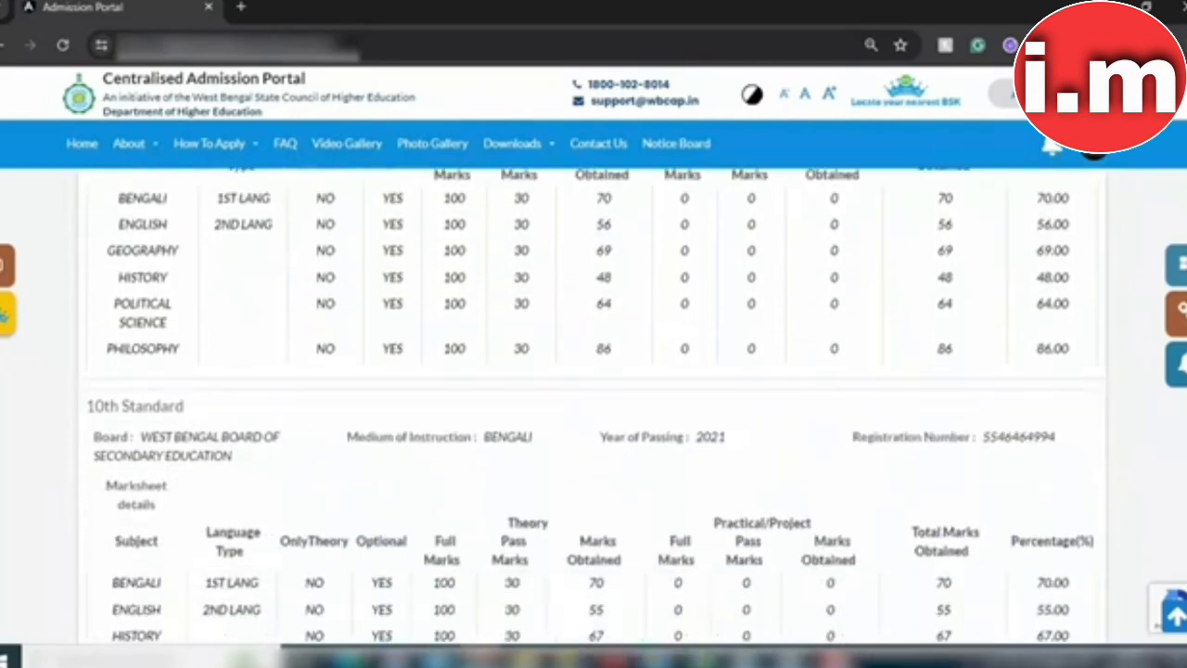
scroll(201, 494, "down", 4)
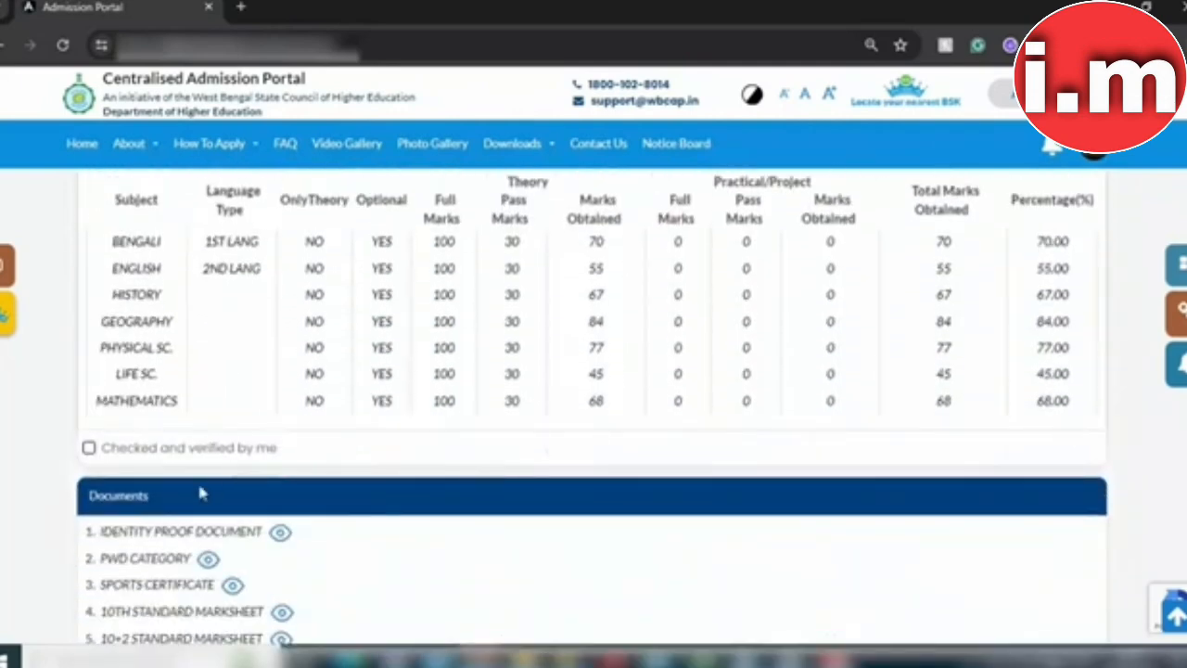
left_click(88, 447)
scroll(288, 484, "down", 3)
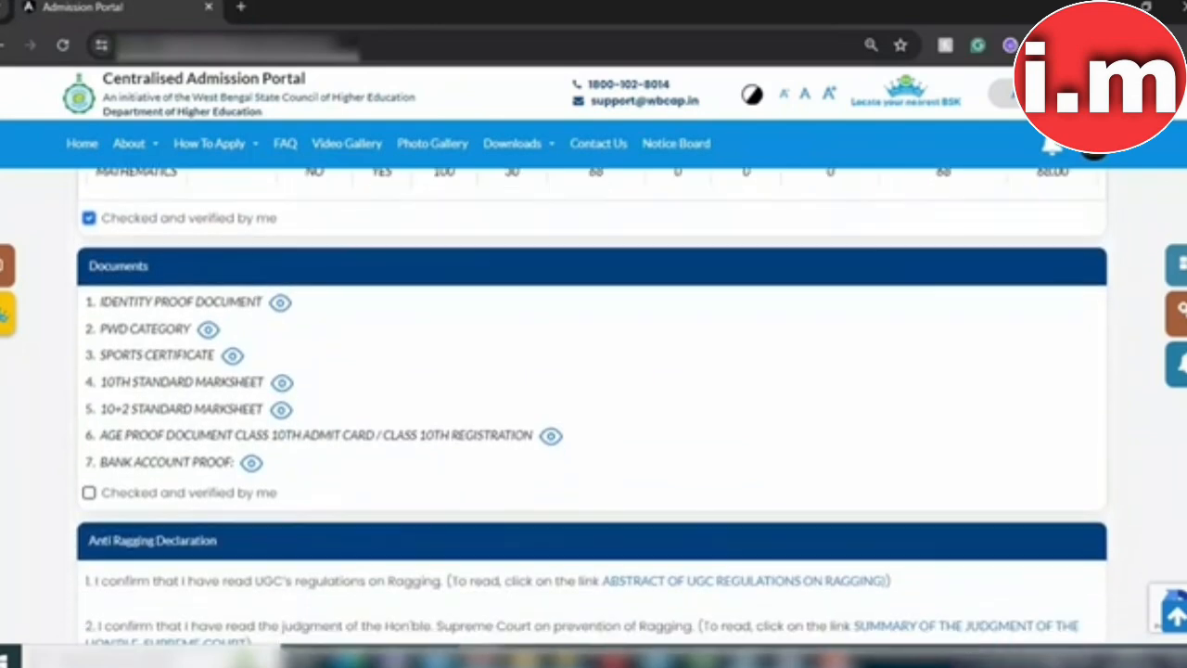
Step: Verify the documents list and acknowledge both the anti-ragging and consent declarations
left_click(88, 492)
scroll(592, 405, "down", 5)
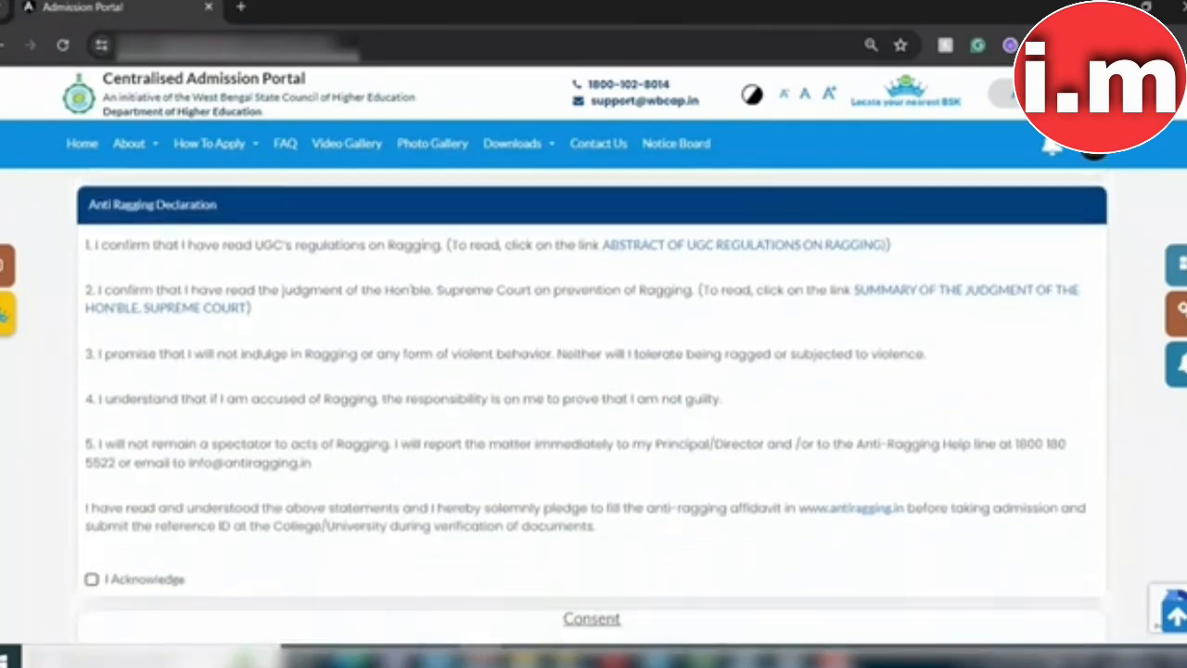
scroll(592, 413, "down", 1)
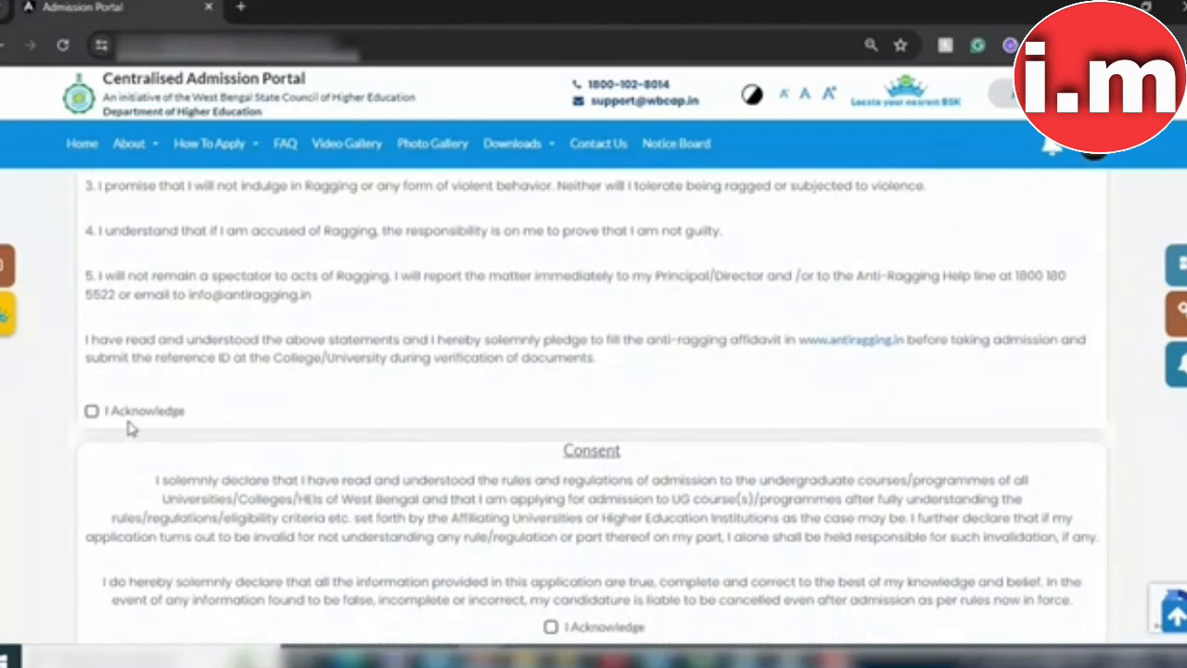
left_click(92, 411)
scroll(842, 506, "down", 2)
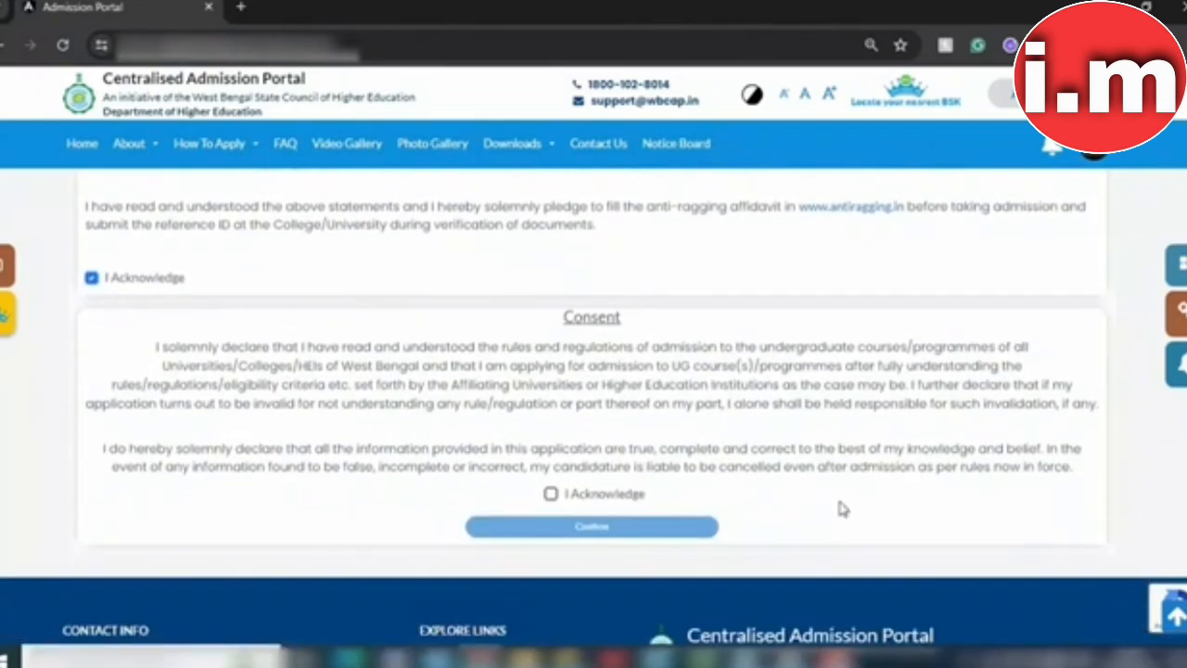
left_click(552, 495)
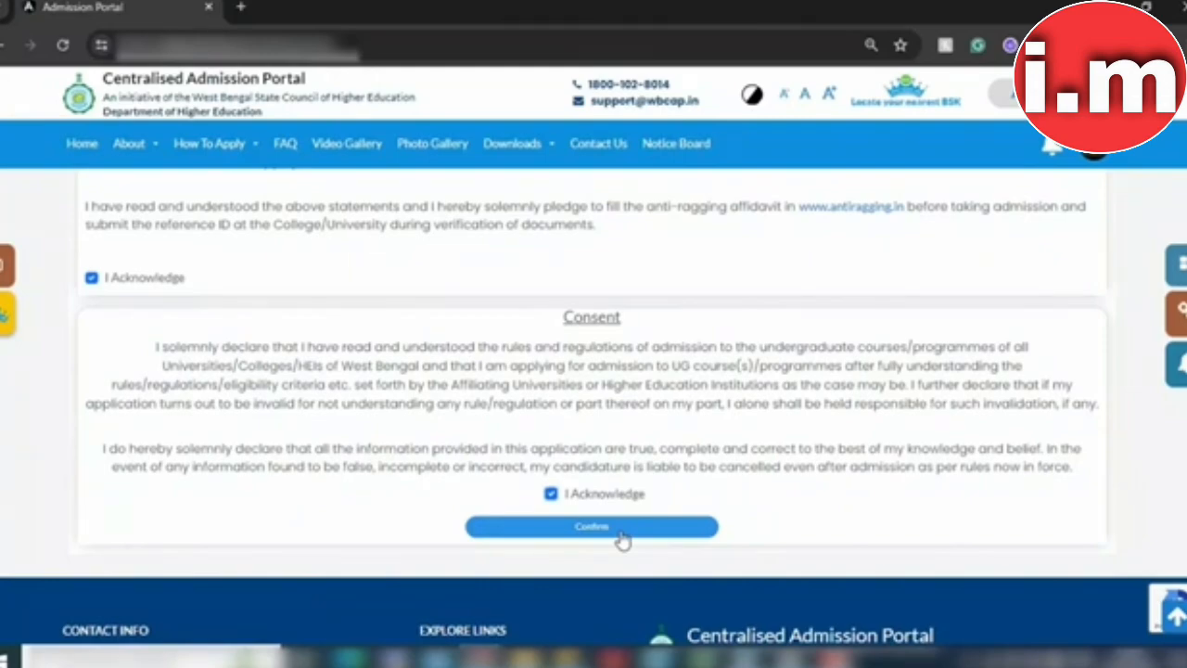
Step: Confirm the reviewed application and go to the dashboard to start adding a course preference
left_click(592, 526)
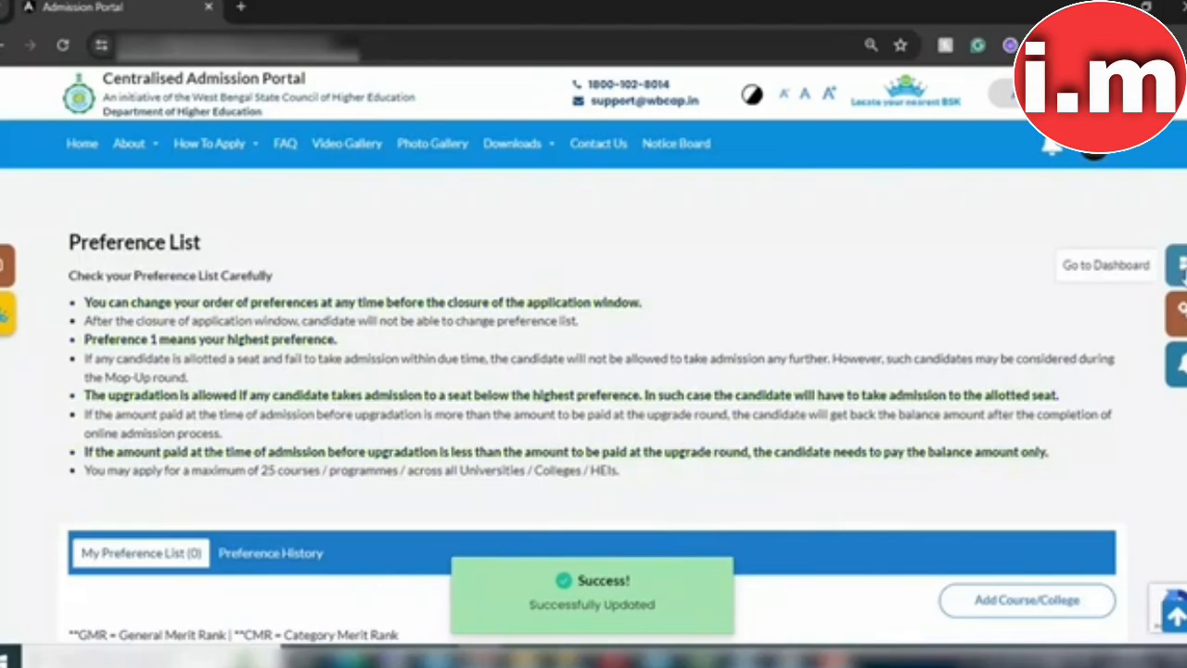
left_click(1177, 265)
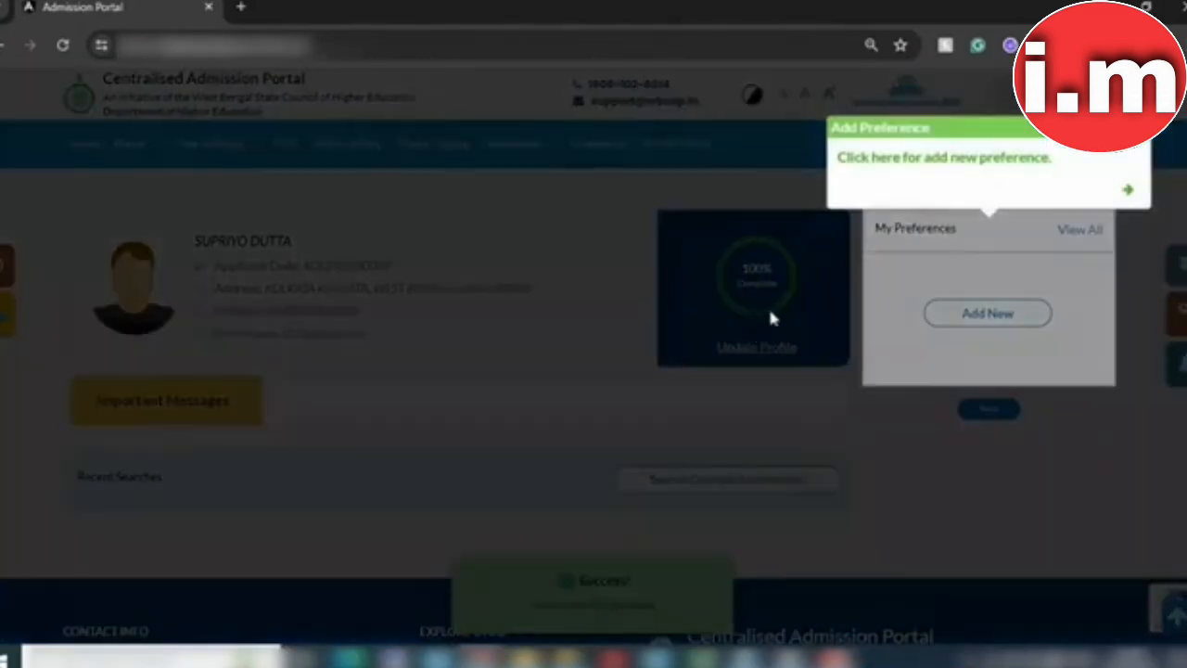
left_click(1026, 172)
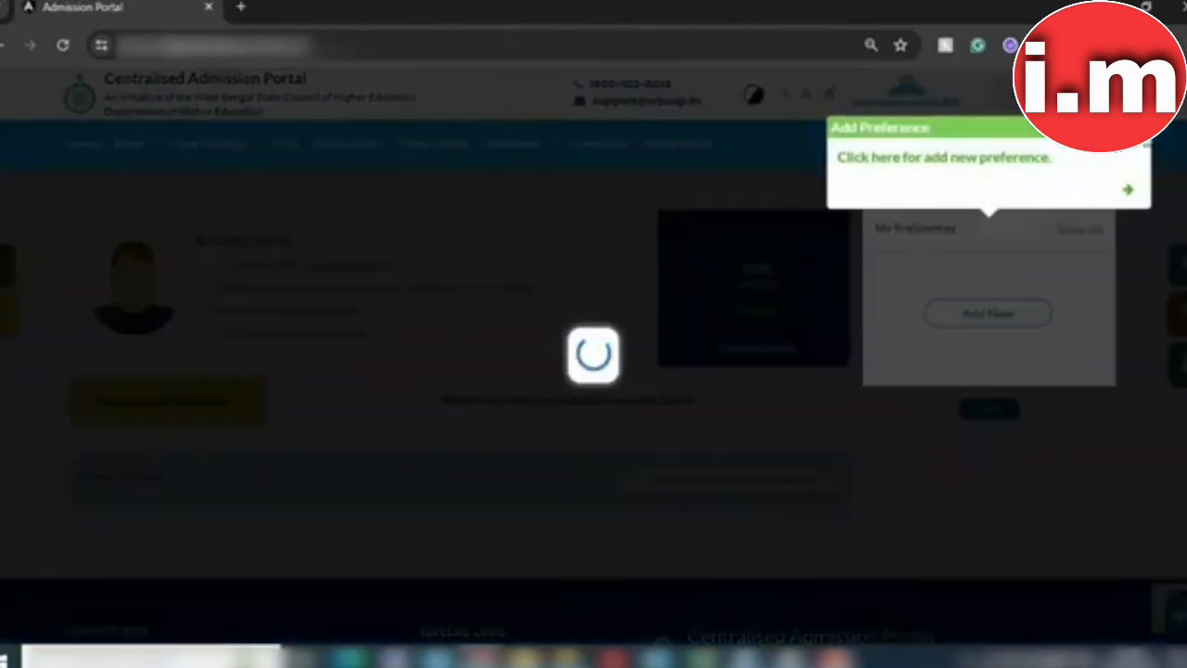